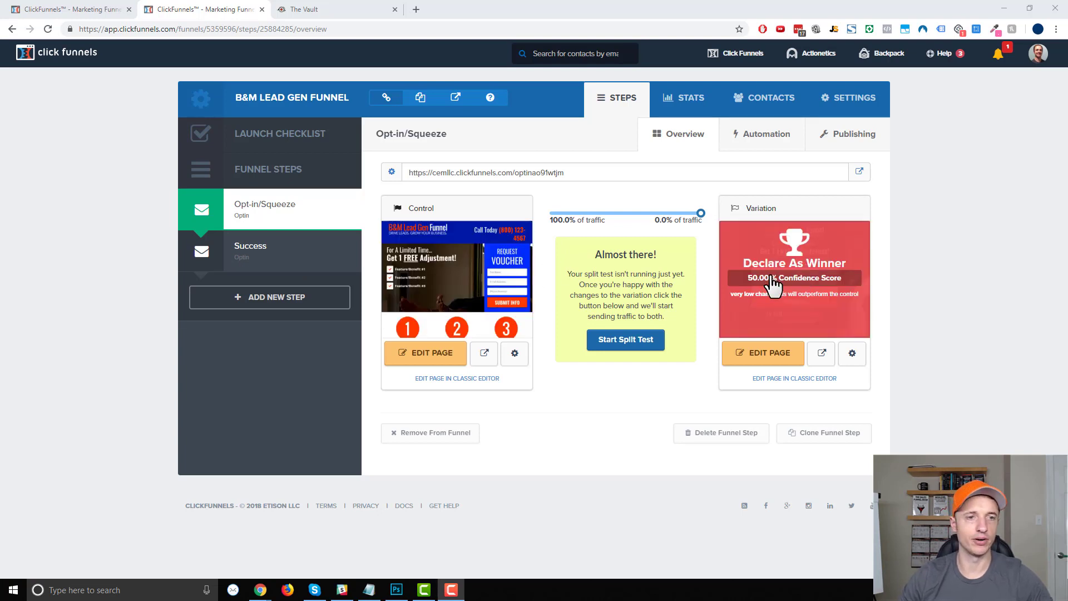
Step: Open the Control opt-in page in the page editor tab
{"action": "left_click", "coordinate": [429, 357]}
{"action": "left_click", "coordinate": [317, 11]}
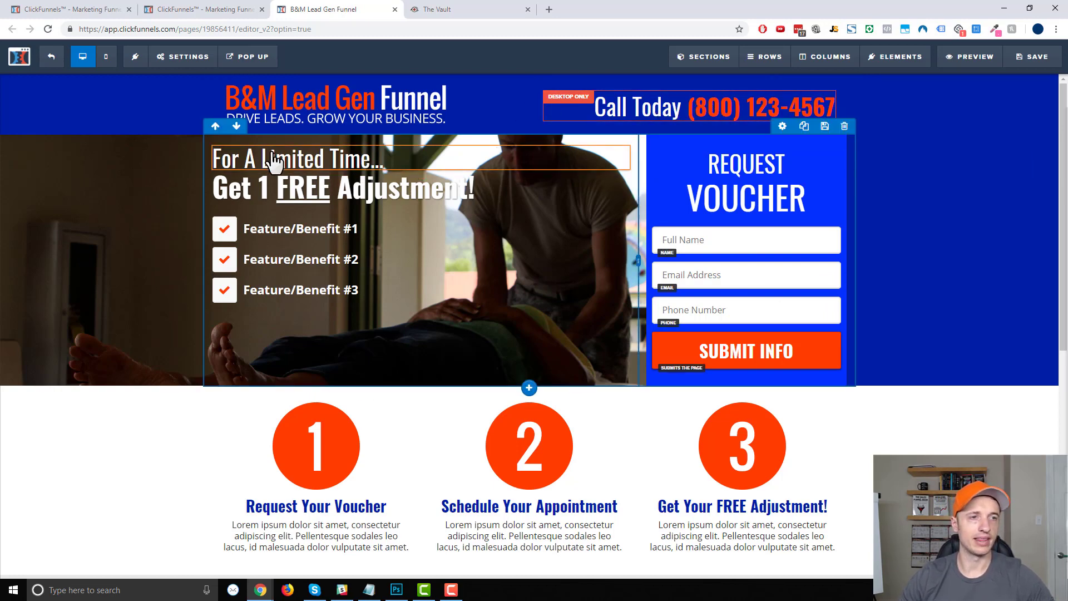
{"action": "mouse_move", "coordinate": [342, 174]}
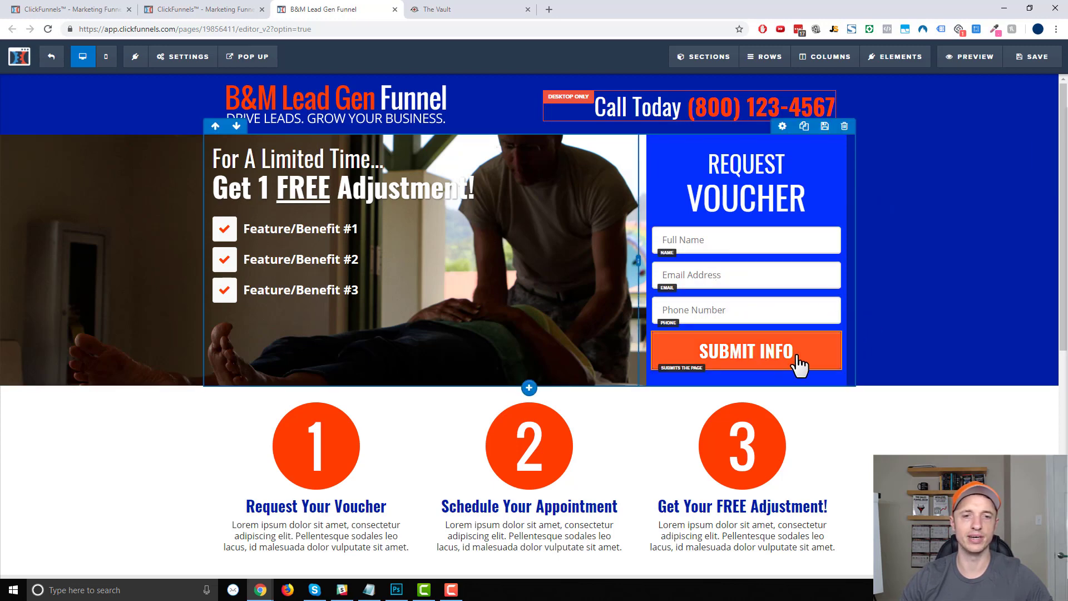
{"action": "scroll", "coordinate": [786, 374], "scroll_direction": "down", "scroll_amount": 2}
{"action": "scroll", "coordinate": [786, 374], "scroll_direction": "down", "scroll_amount": 1}
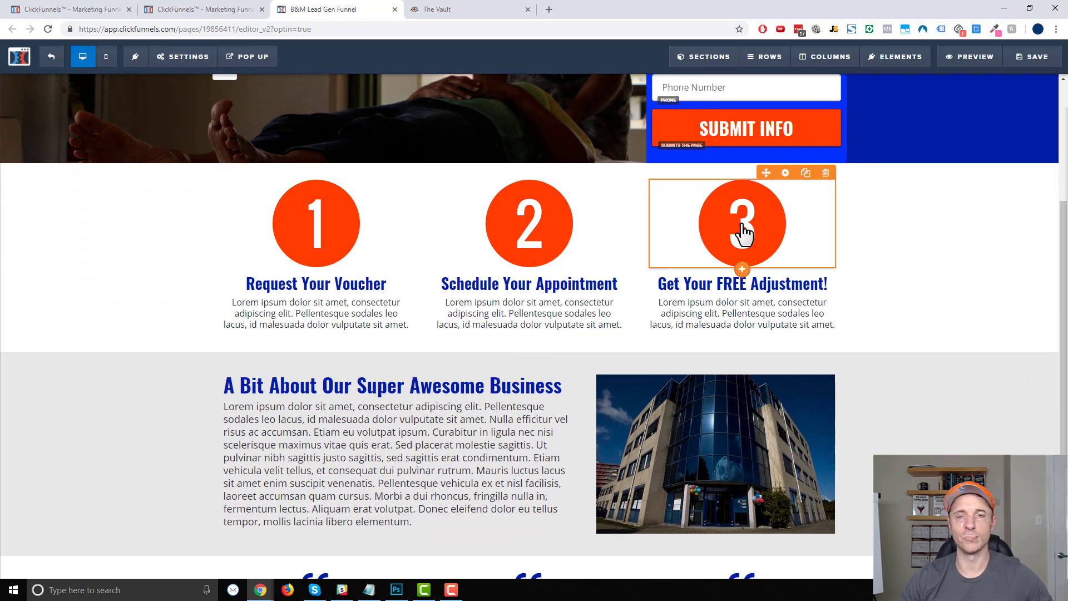
{"action": "left_click", "coordinate": [442, 226]}
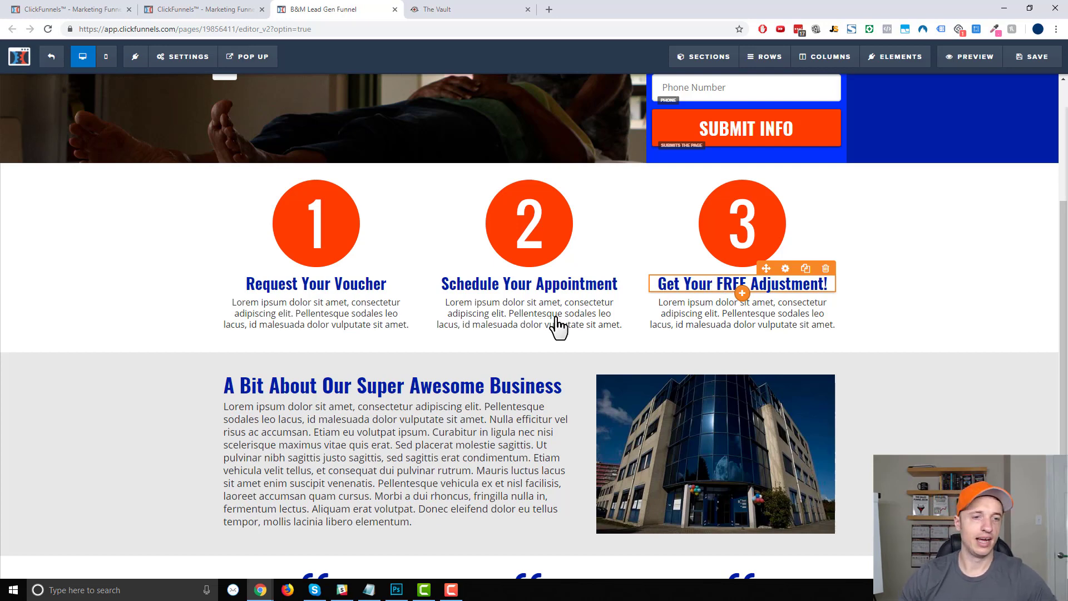
{"action": "scroll", "coordinate": [529, 327], "scroll_direction": "down", "scroll_amount": 1}
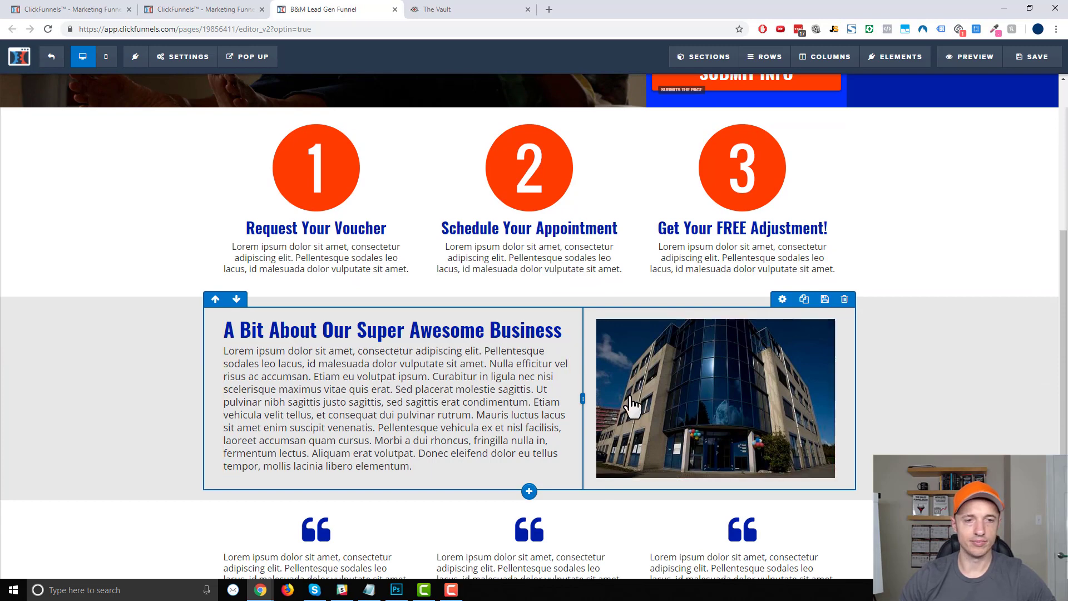
{"action": "scroll", "coordinate": [744, 380], "scroll_direction": "down", "scroll_amount": 2}
{"action": "scroll", "coordinate": [690, 301], "scroll_direction": "down", "scroll_amount": 1}
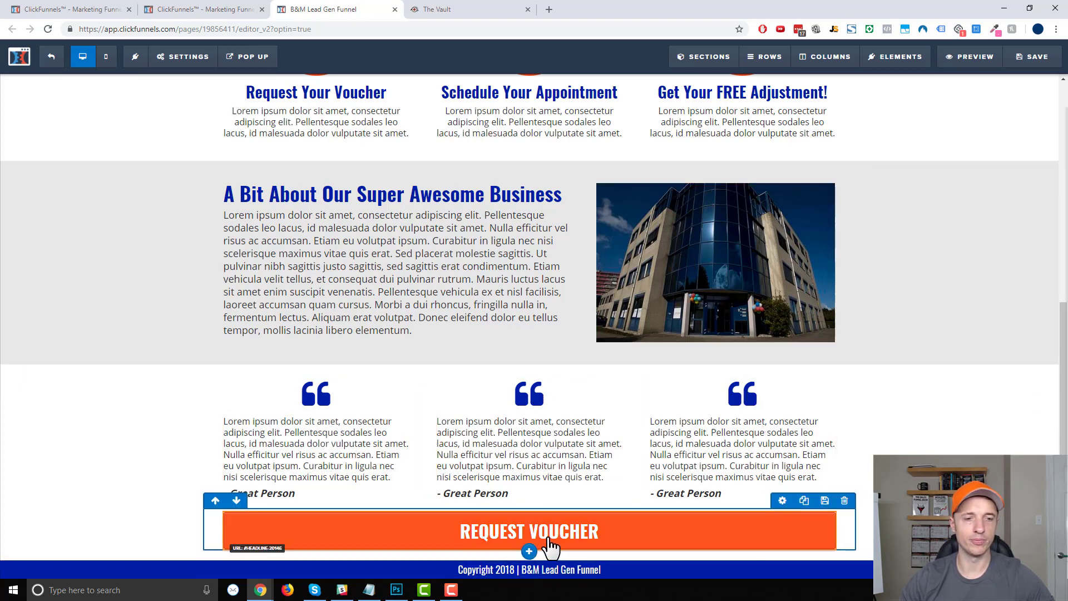
{"action": "scroll", "coordinate": [582, 550], "scroll_direction": "up", "scroll_amount": 4}
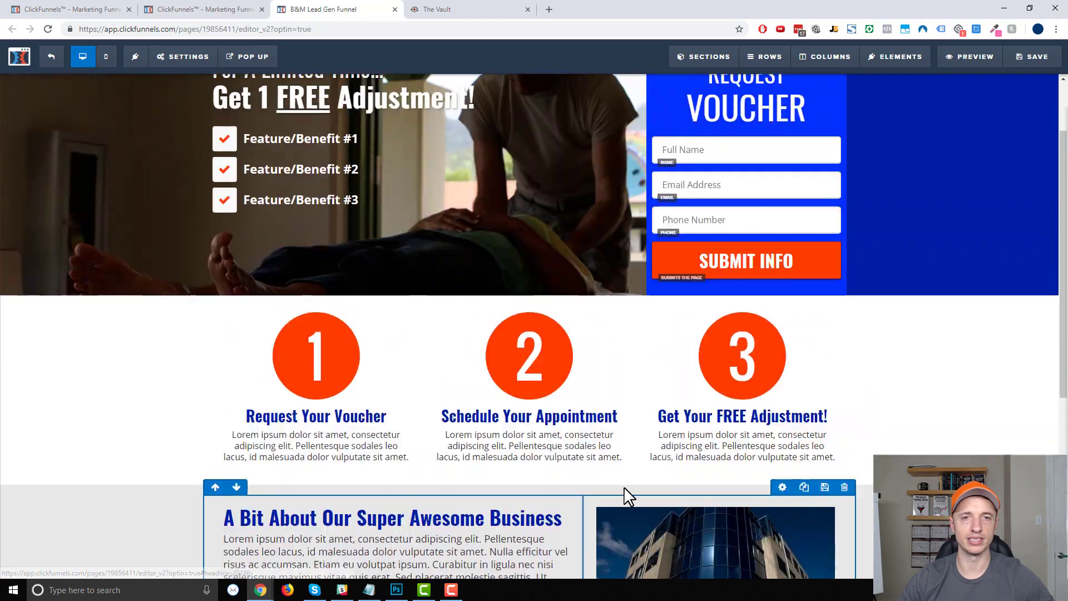
{"action": "scroll", "coordinate": [626, 192], "scroll_direction": "up", "scroll_amount": 1}
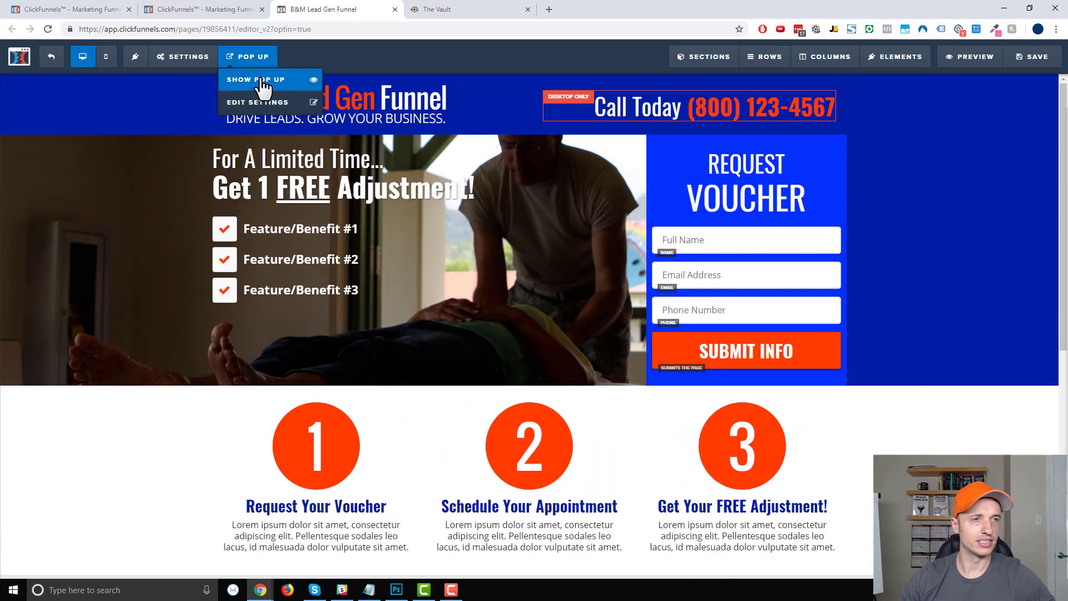
{"action": "left_click", "coordinate": [264, 84]}
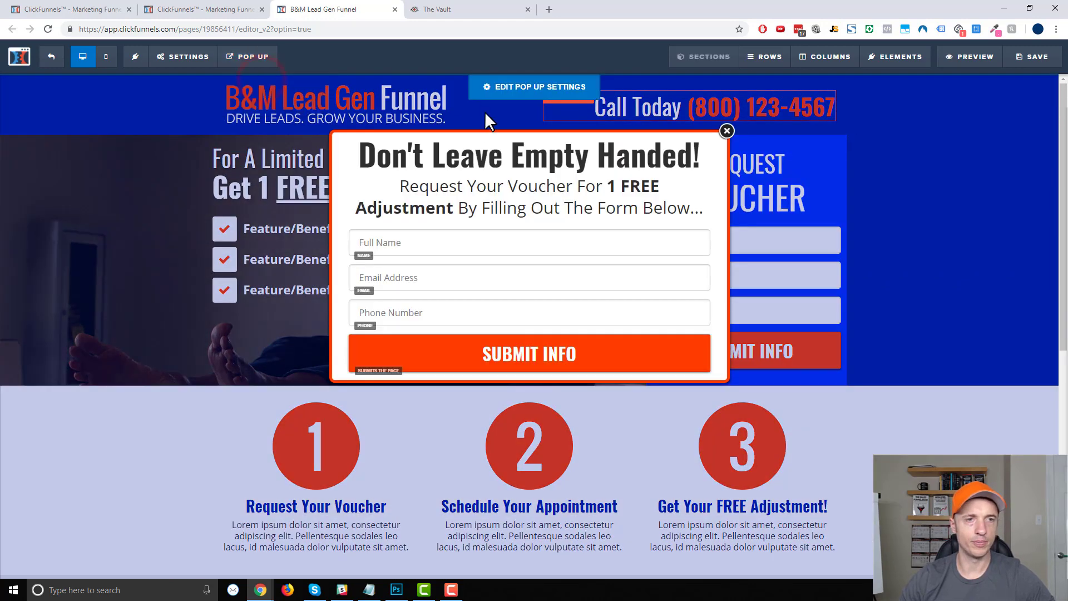
{"action": "mouse_move", "coordinate": [529, 309]}
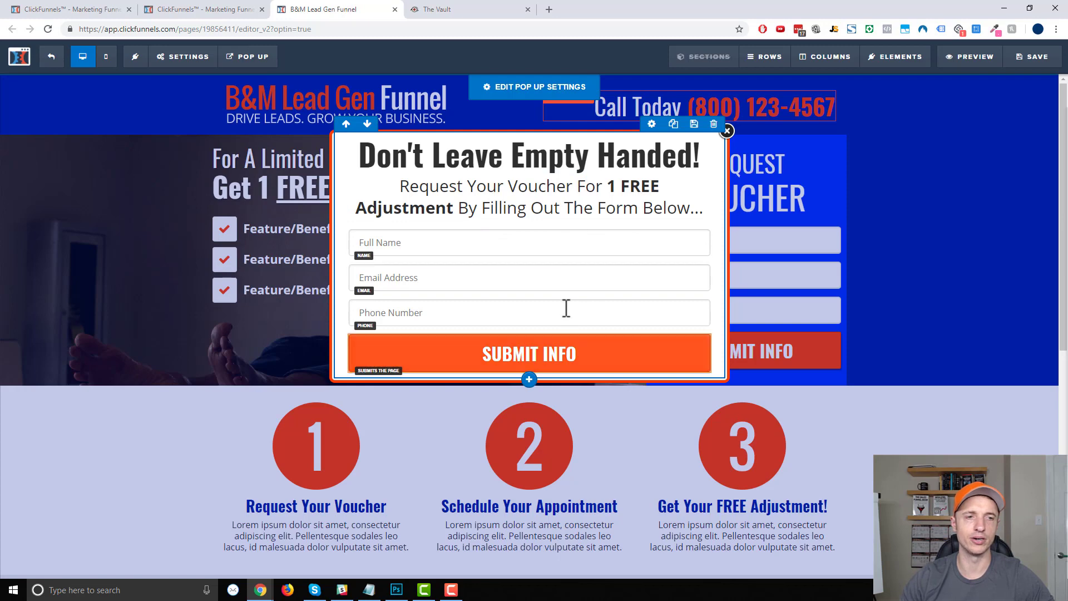
Step: Preview the control opt-in page in the editor's Mobile view
{"action": "left_click", "coordinate": [727, 132]}
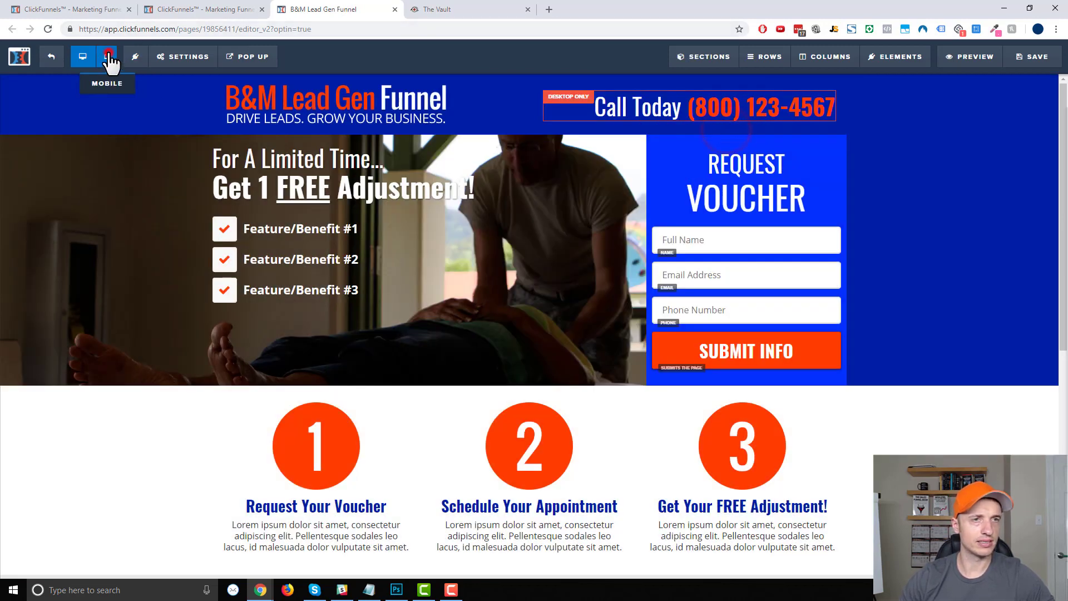
{"action": "left_click", "coordinate": [105, 55]}
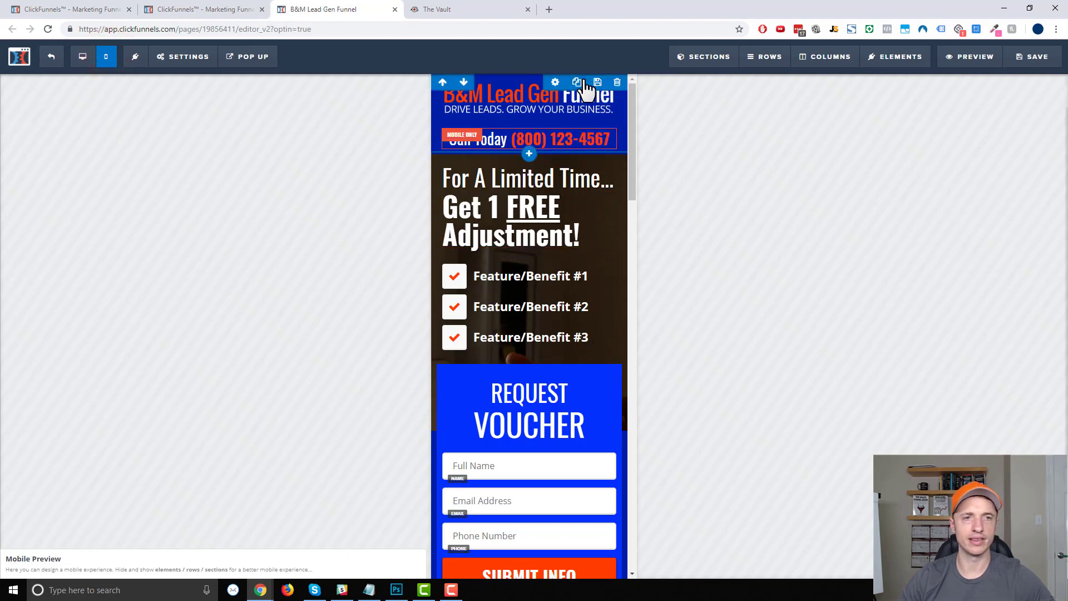
{"action": "mouse_move", "coordinate": [538, 134]}
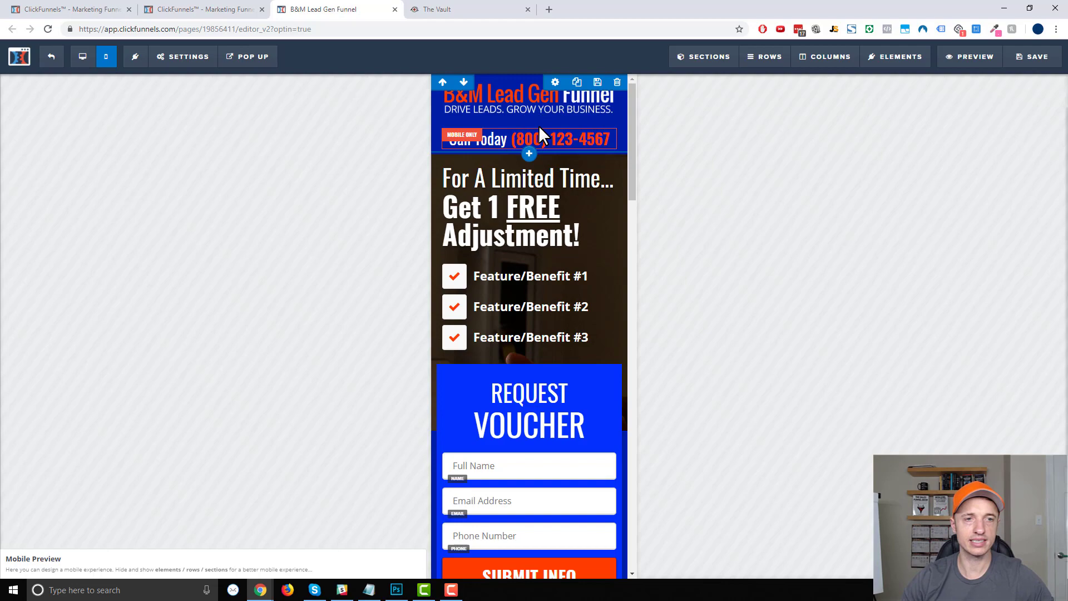
{"action": "scroll", "coordinate": [566, 184], "scroll_direction": "down", "scroll_amount": 1}
{"action": "scroll", "coordinate": [565, 202], "scroll_direction": "down", "scroll_amount": 1}
{"action": "scroll", "coordinate": [564, 203], "scroll_direction": "down", "scroll_amount": 1}
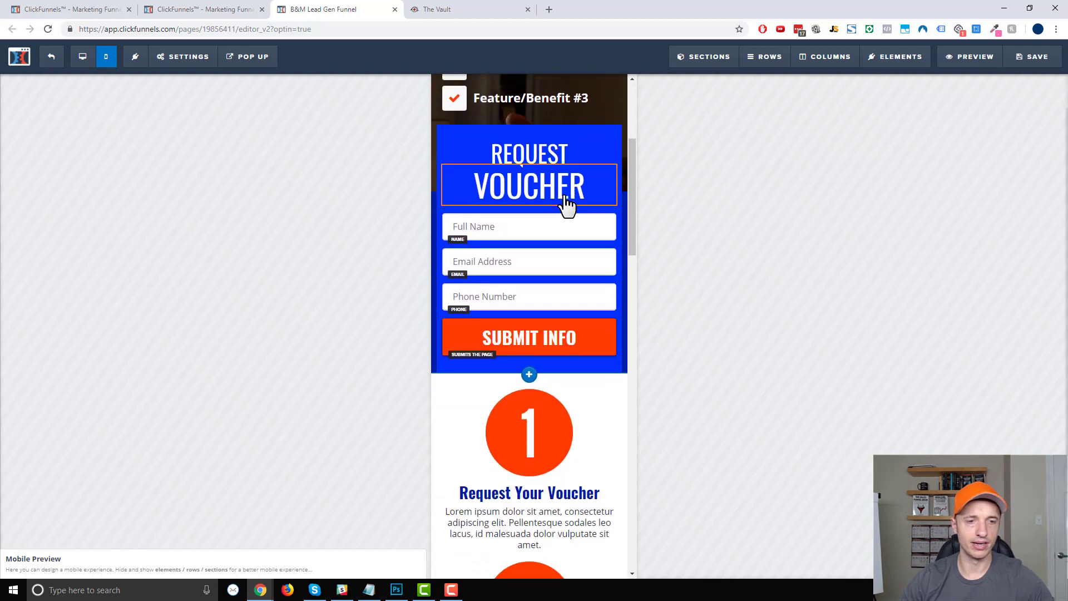
{"action": "scroll", "coordinate": [566, 204], "scroll_direction": "down", "scroll_amount": 2}
{"action": "scroll", "coordinate": [566, 205], "scroll_direction": "down", "scroll_amount": 3}
{"action": "scroll", "coordinate": [566, 207], "scroll_direction": "down", "scroll_amount": 2}
{"action": "scroll", "coordinate": [565, 208], "scroll_direction": "down", "scroll_amount": 1}
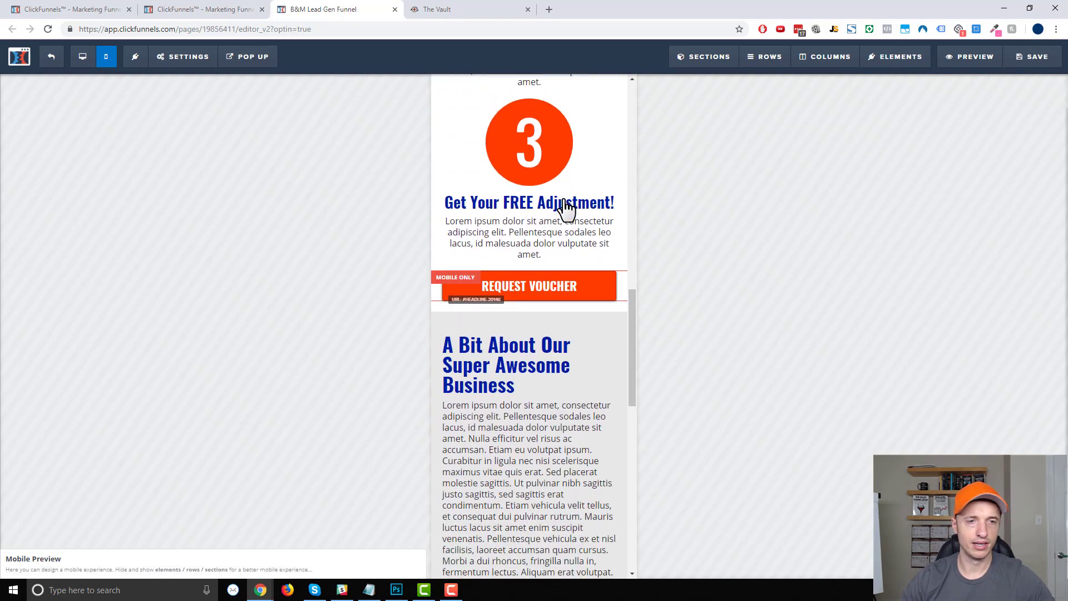
{"action": "scroll", "coordinate": [566, 209], "scroll_direction": "down", "scroll_amount": 2}
{"action": "scroll", "coordinate": [565, 210], "scroll_direction": "down", "scroll_amount": 3}
{"action": "scroll", "coordinate": [565, 209], "scroll_direction": "down", "scroll_amount": 3}
{"action": "scroll", "coordinate": [565, 212], "scroll_direction": "down", "scroll_amount": 1}
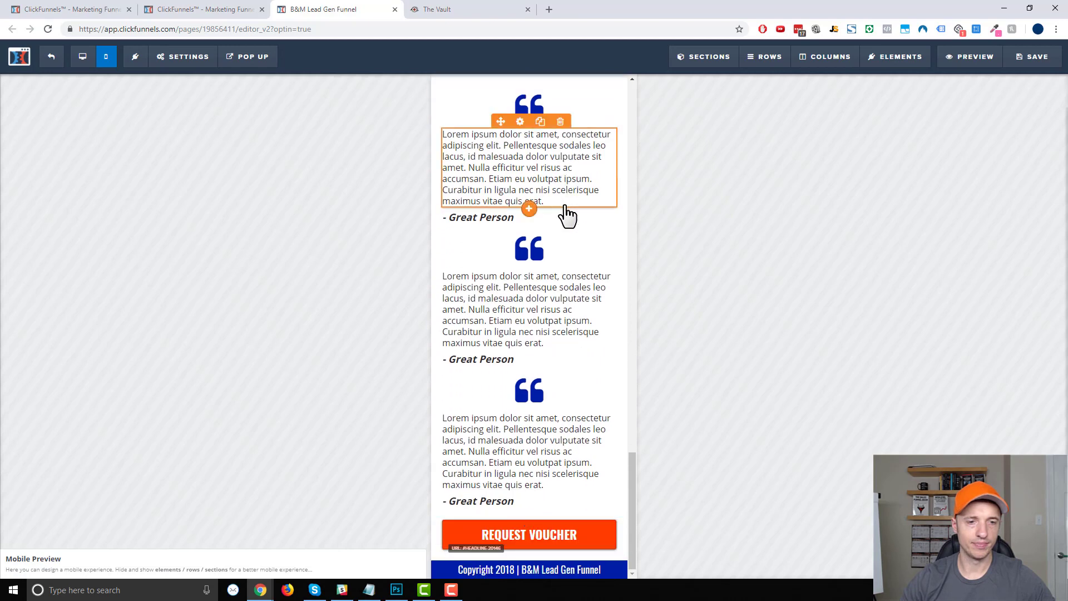
{"action": "mouse_move", "coordinate": [542, 549]}
{"action": "left_mouse_down"}
{"action": "mouse_move", "coordinate": [530, 238]}
{"action": "mouse_move", "coordinate": [543, 276]}
{"action": "left_mouse_up"}
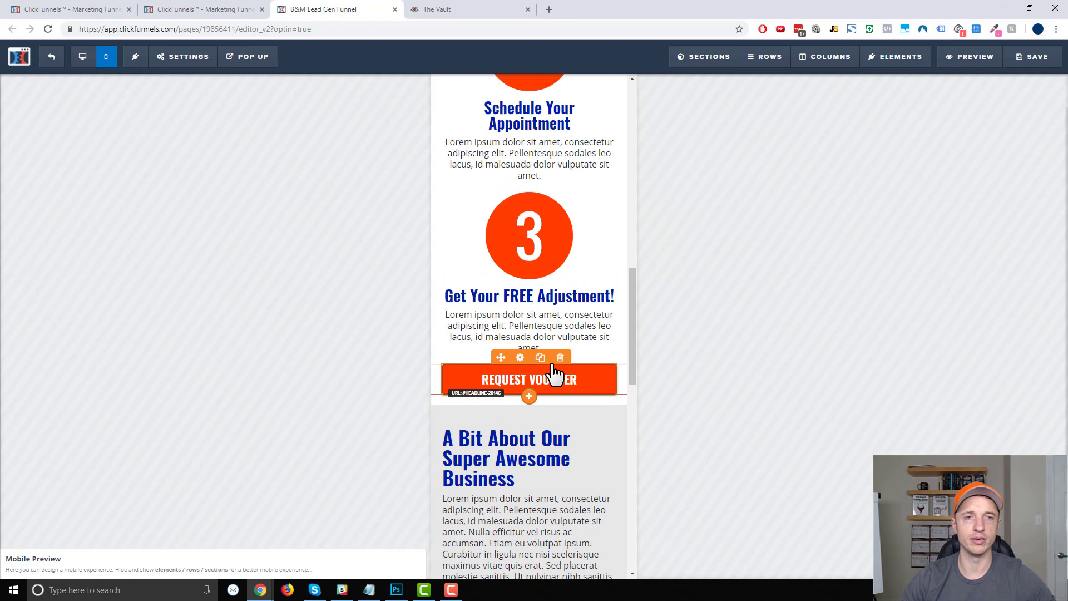
{"action": "scroll", "coordinate": [551, 371], "scroll_direction": "up", "scroll_amount": 5}
{"action": "scroll", "coordinate": [578, 237], "scroll_direction": "up", "scroll_amount": 2}
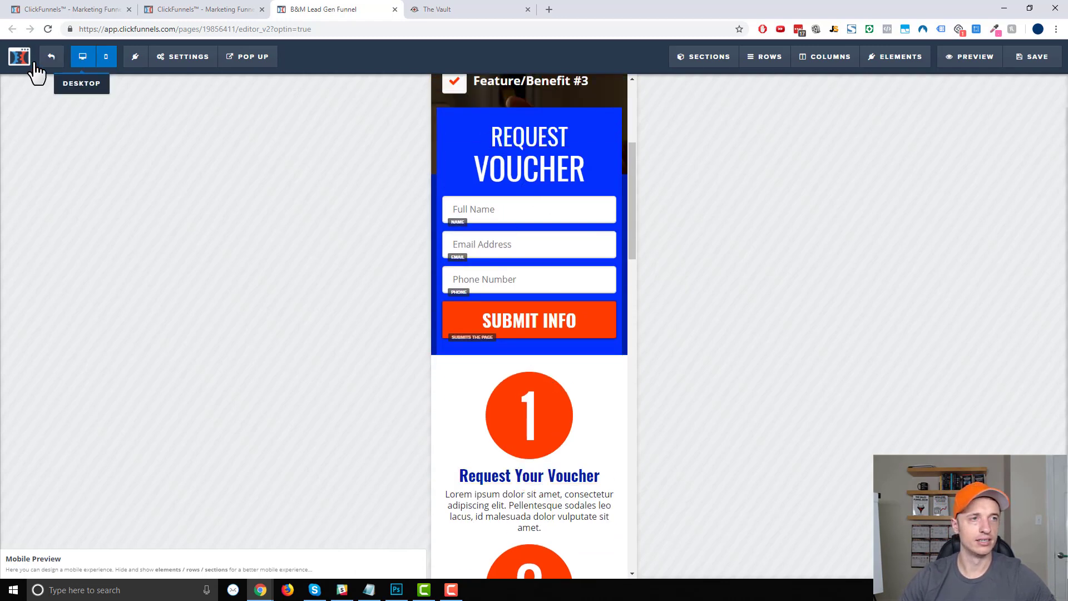
Step: Leave the control editor without saving and open the Variation opt-in page
{"action": "left_click", "coordinate": [51, 58]}
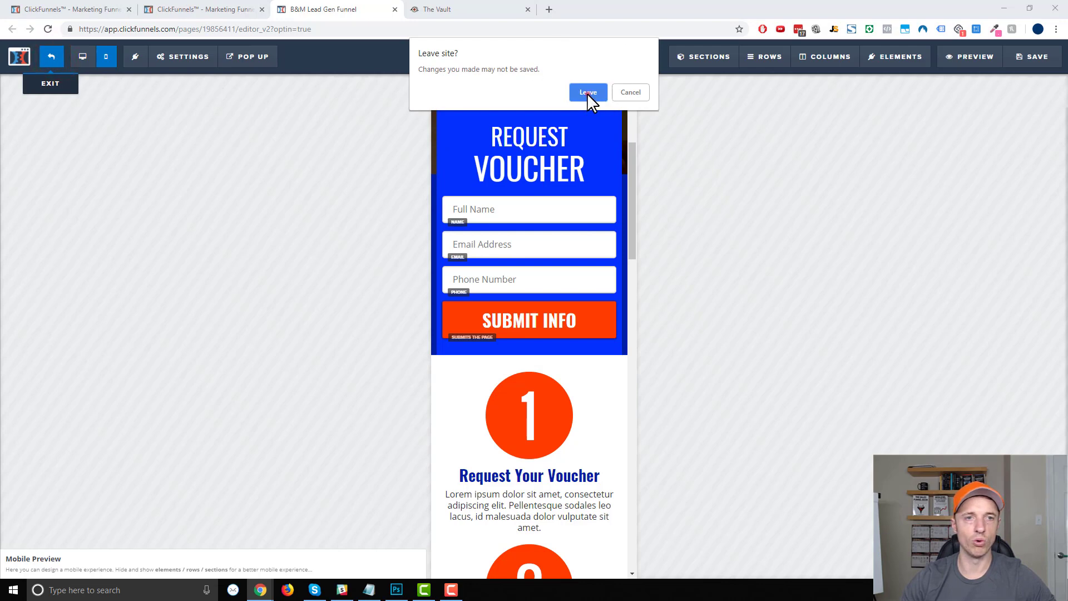
{"action": "left_click", "coordinate": [588, 94]}
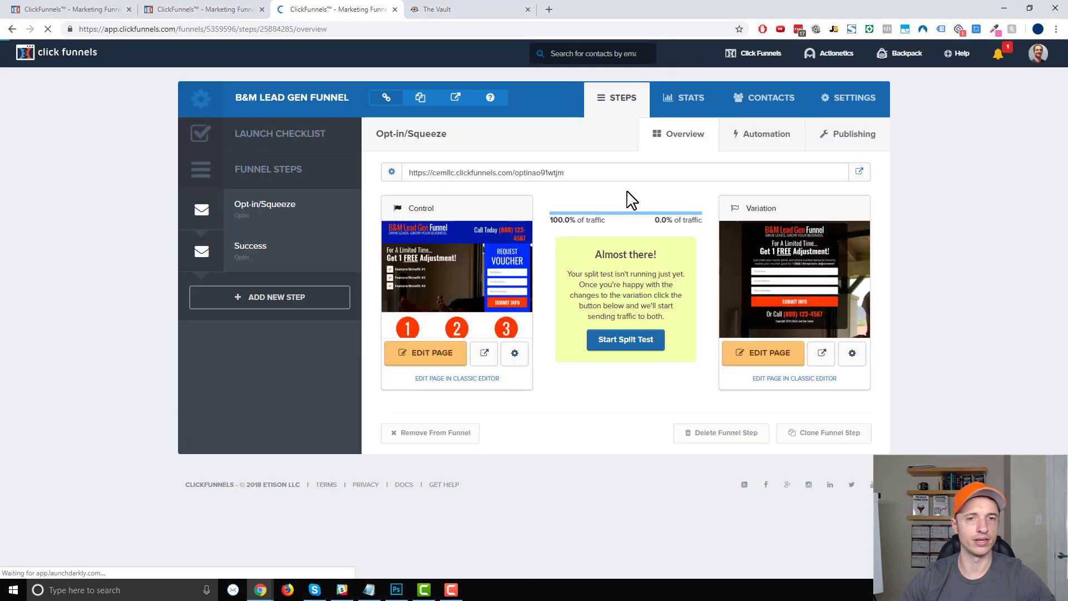
{"action": "left_click", "coordinate": [780, 366]}
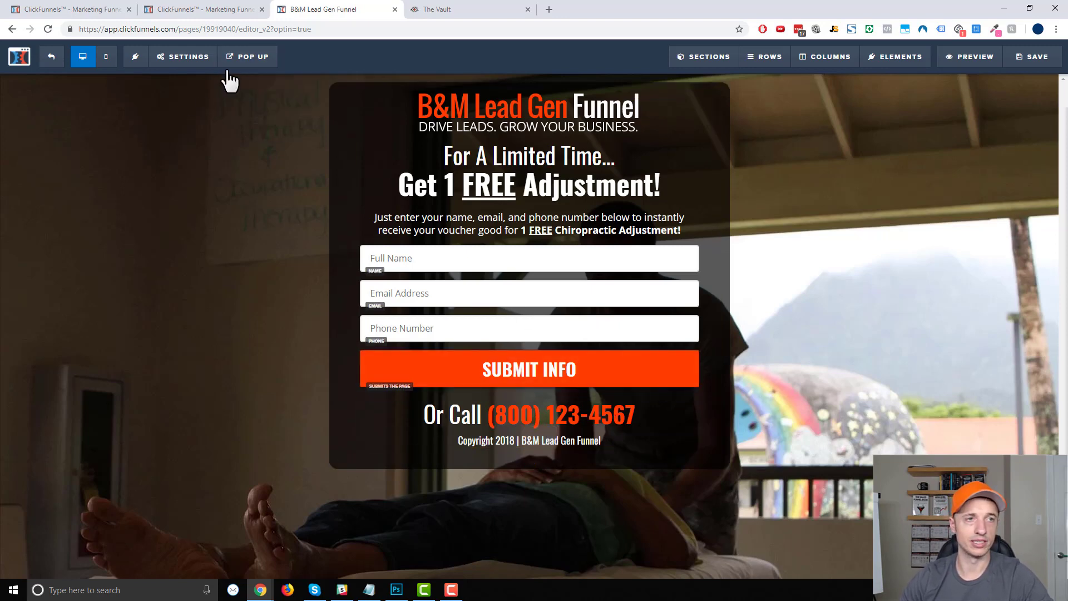
{"action": "left_click", "coordinate": [102, 56]}
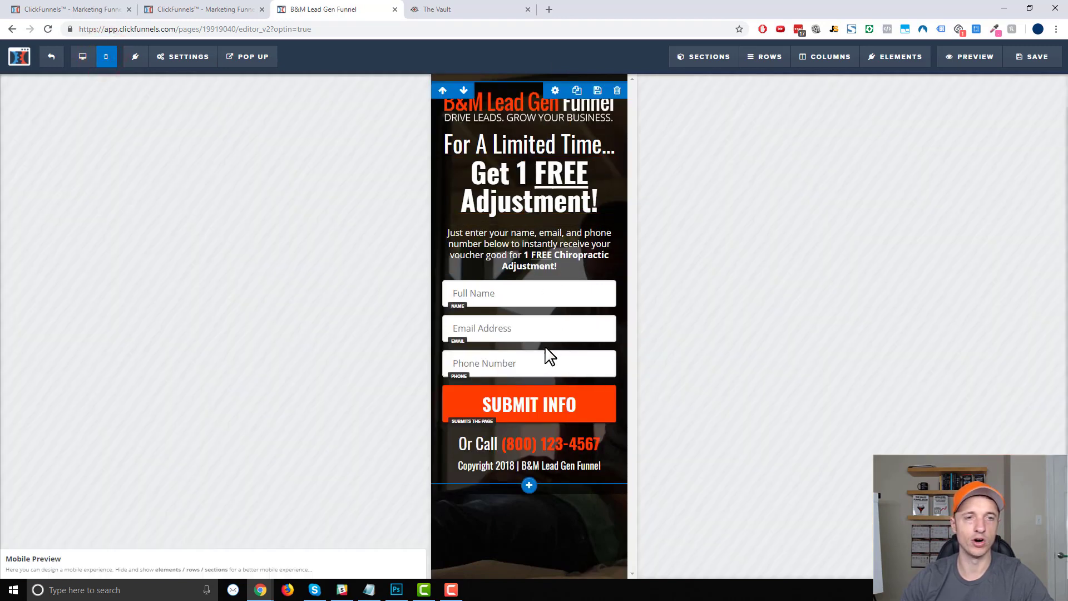
{"action": "mouse_move", "coordinate": [248, 57]}
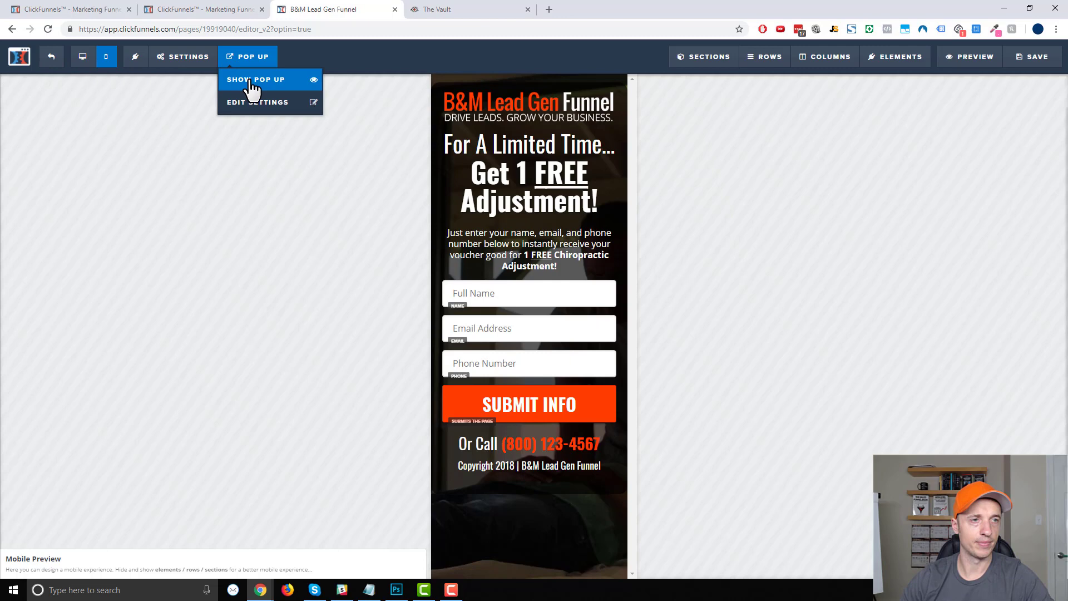
{"action": "left_click", "coordinate": [253, 83]}
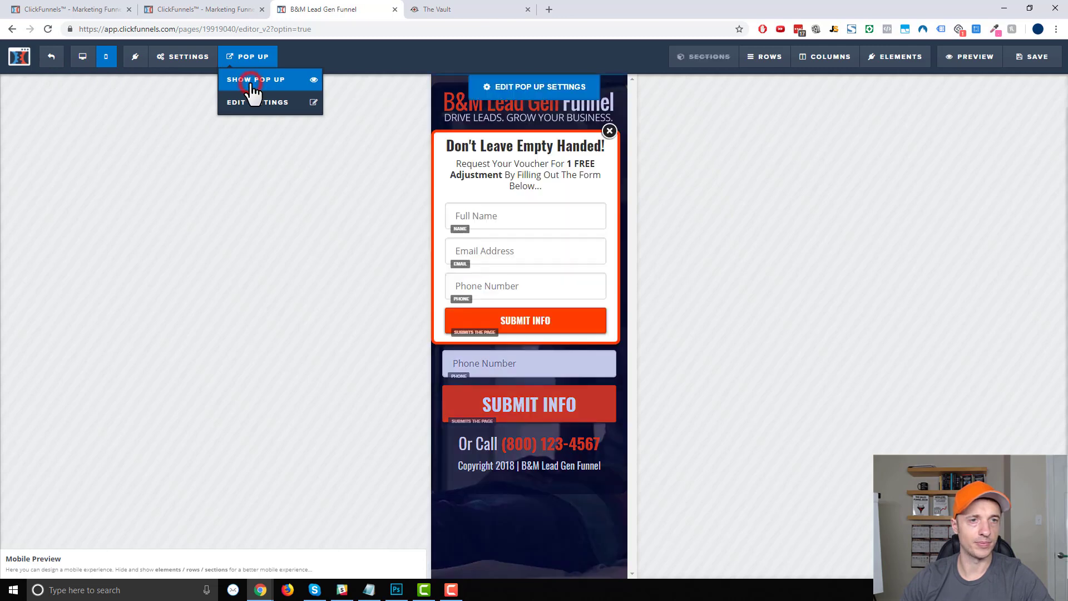
{"action": "left_click", "coordinate": [610, 131]}
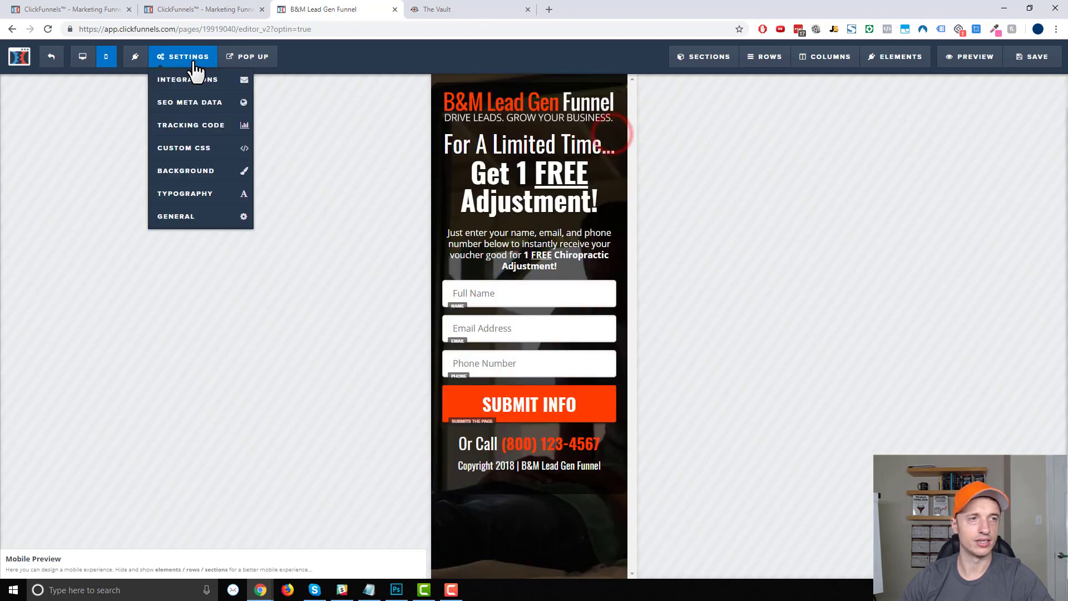
{"action": "left_click", "coordinate": [83, 58]}
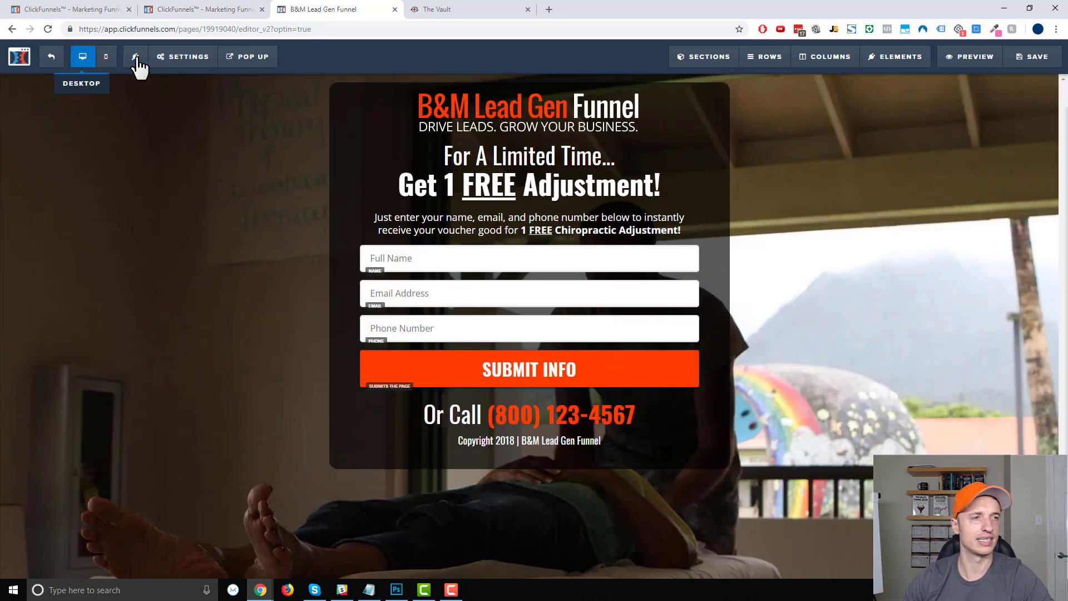
Step: Leave the variation editor and select the Success step in Funnel Steps
{"action": "left_click", "coordinate": [51, 58]}
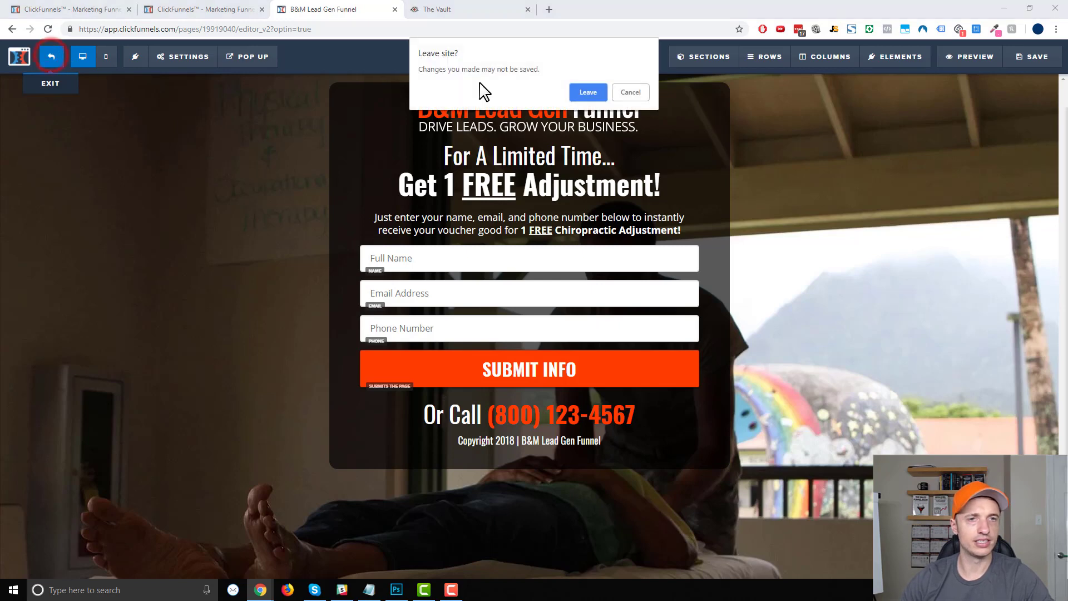
{"action": "left_click", "coordinate": [584, 92]}
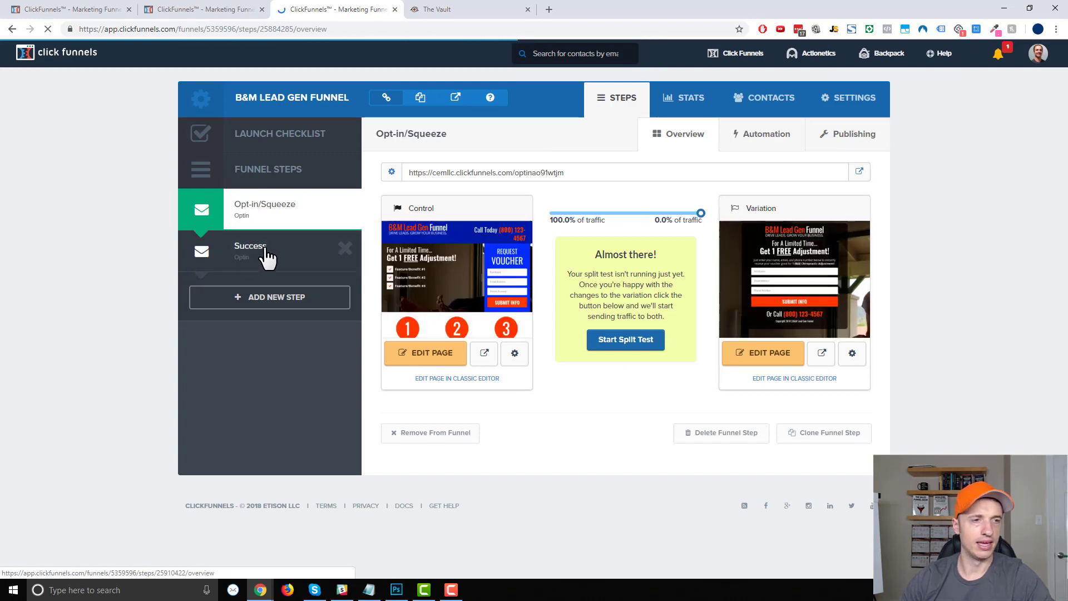
{"action": "mouse_move", "coordinate": [457, 279]}
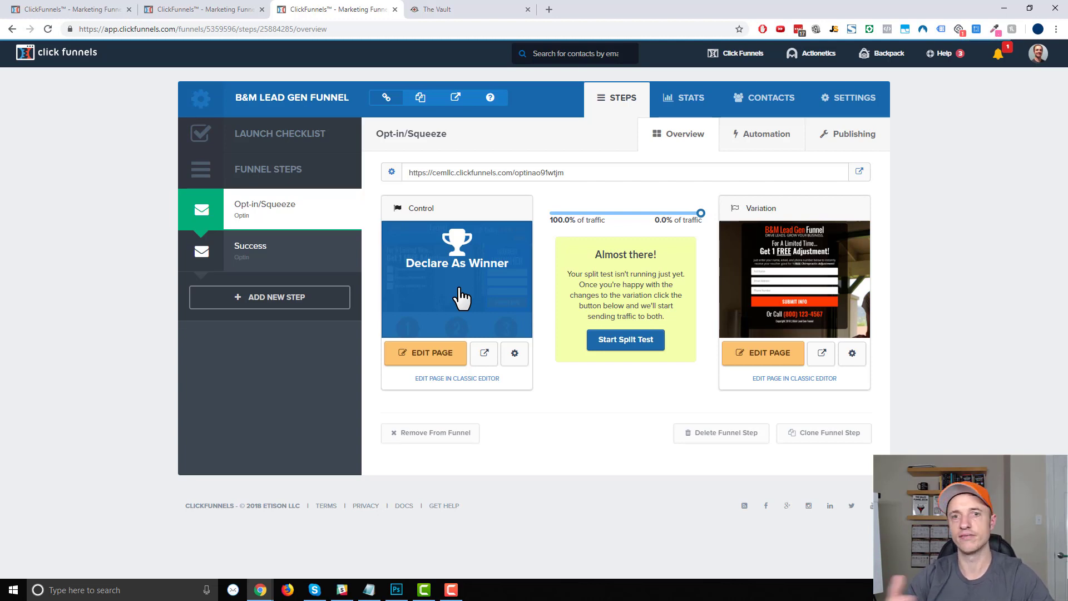
{"action": "left_click", "coordinate": [269, 259]}
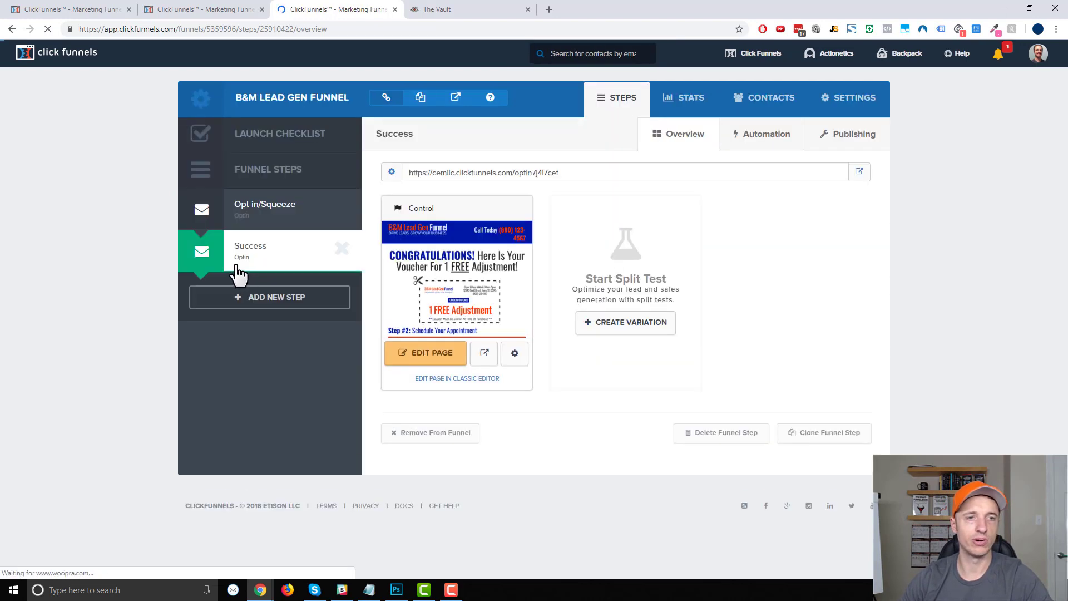
Step: Load the Success voucher page into the page editor
{"action": "left_click", "coordinate": [445, 359]}
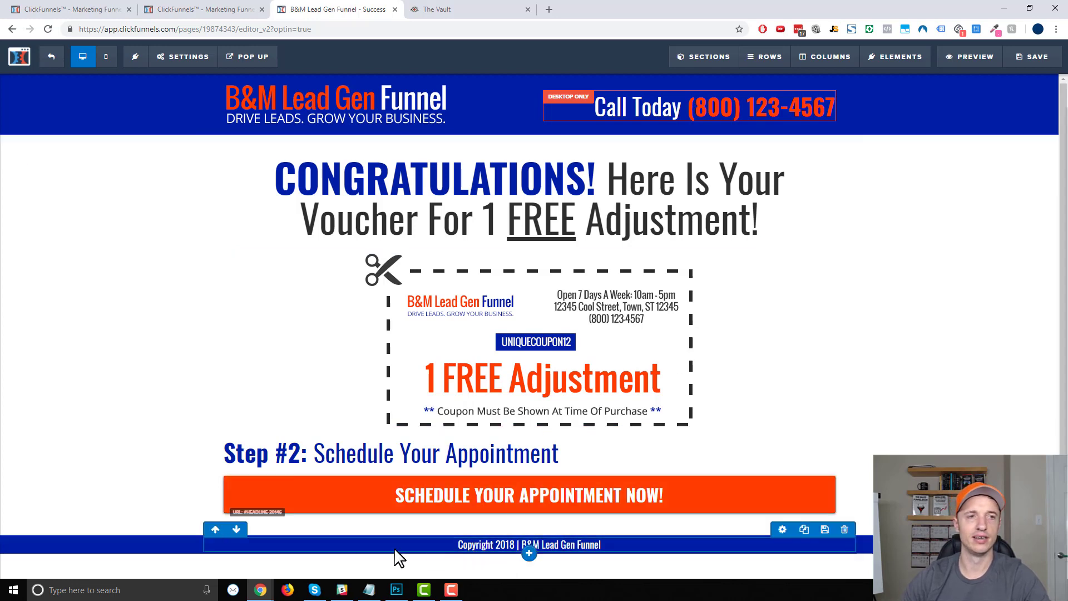
Step: Preview the Success page on mobile, toggle its pop-up, then leave the editor
{"action": "left_click", "coordinate": [106, 56]}
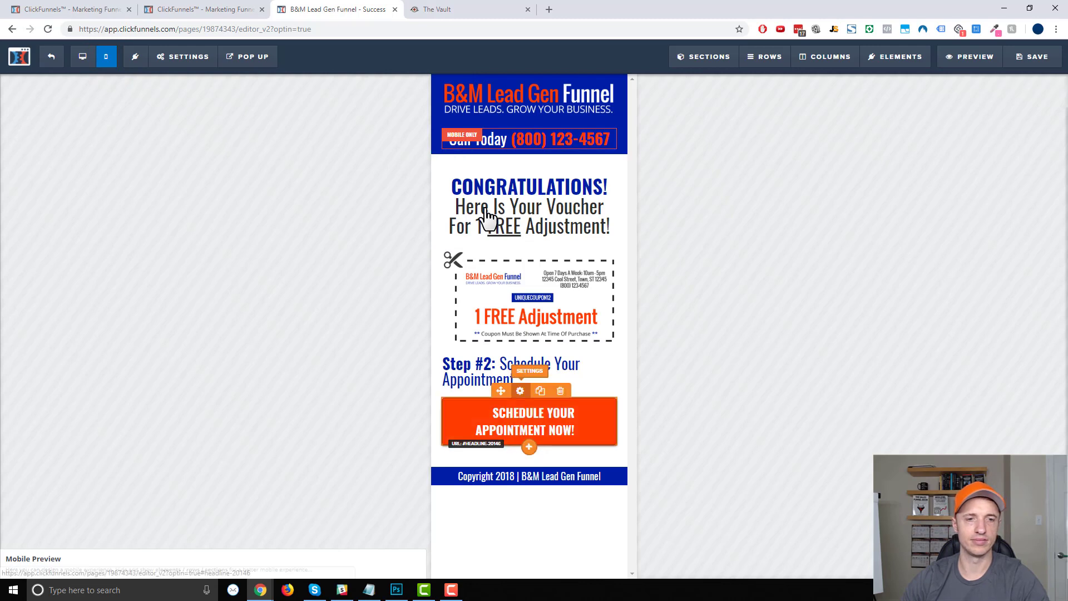
{"action": "mouse_move", "coordinate": [248, 56]}
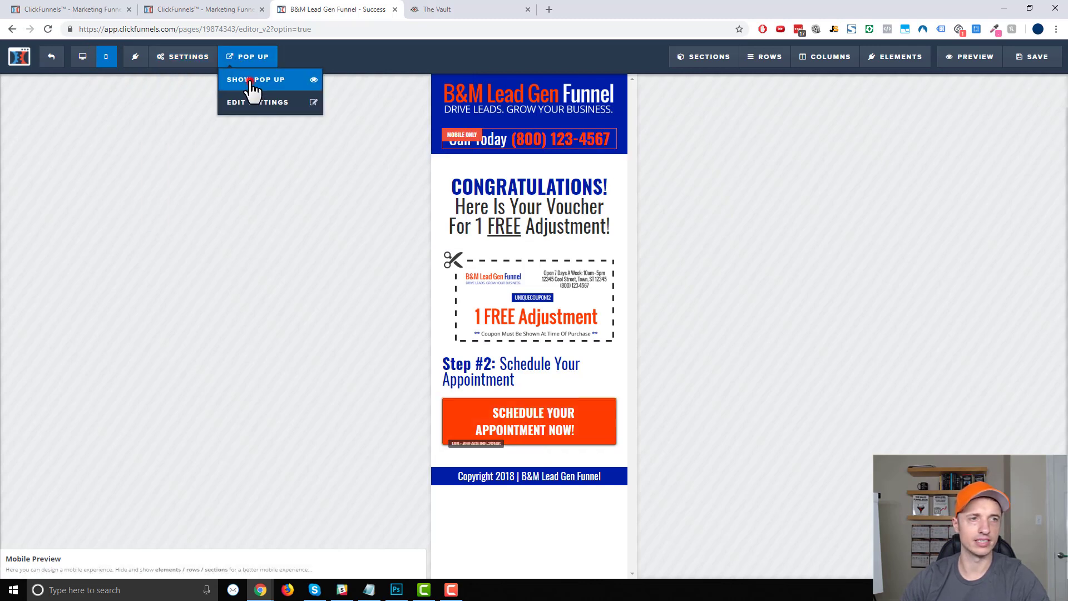
{"action": "left_click", "coordinate": [250, 80]}
{"action": "left_click", "coordinate": [609, 136]}
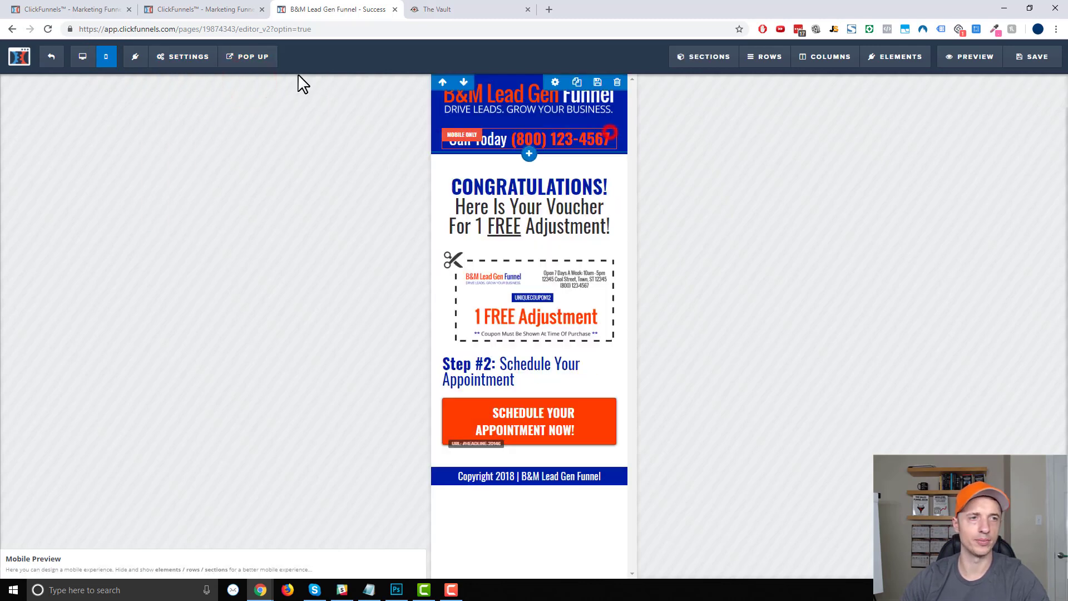
{"action": "left_click", "coordinate": [82, 56]}
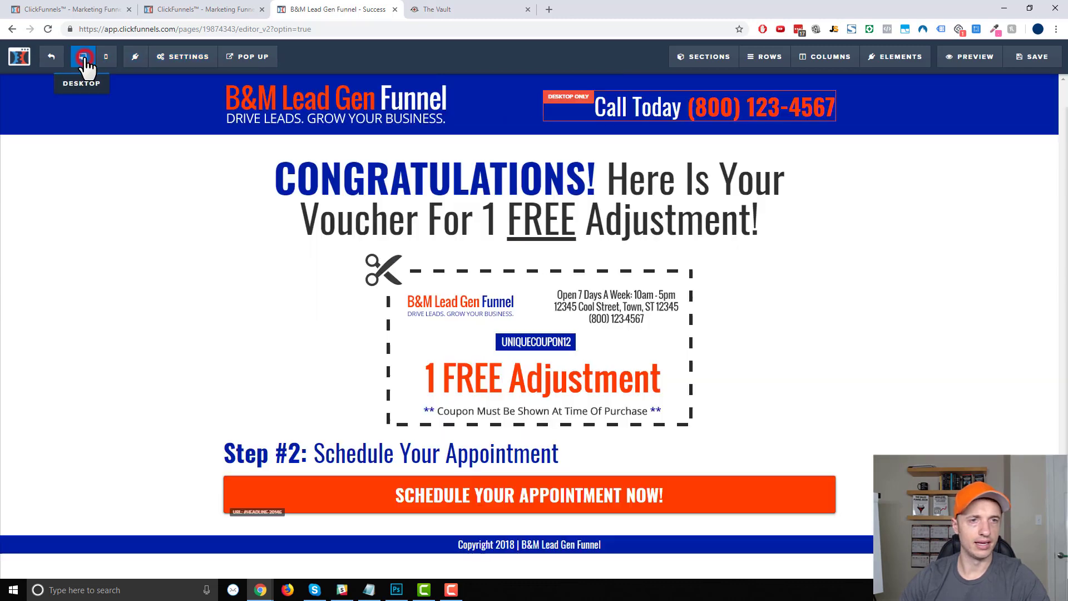
{"action": "left_click", "coordinate": [48, 65]}
{"action": "left_click", "coordinate": [586, 93]}
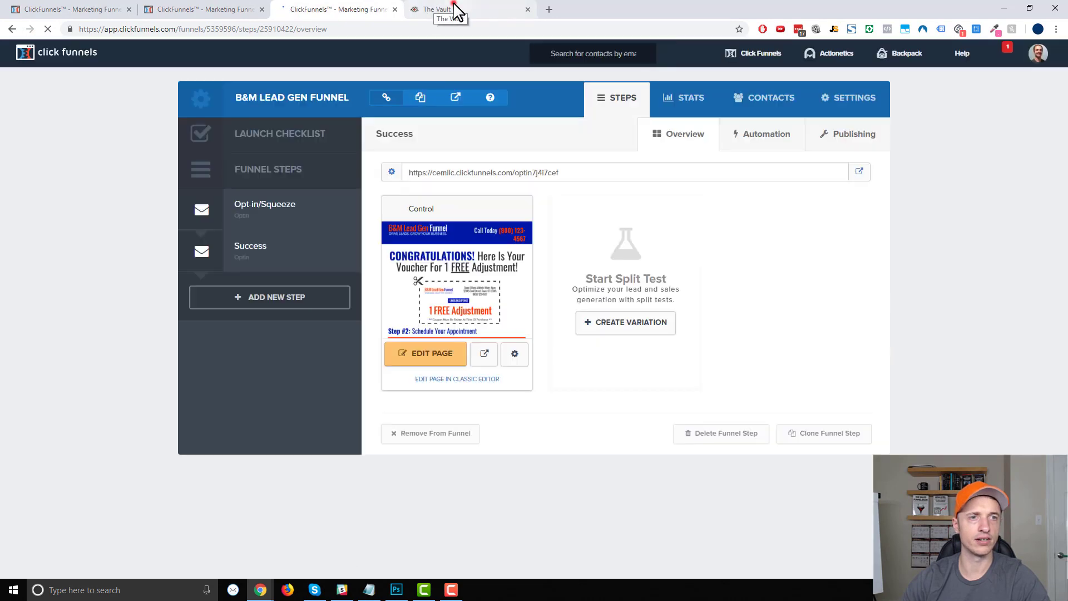
Step: View the course's Class Curriculum in The Vault, then return to ClickFunnels
{"action": "left_click", "coordinate": [442, 10]}
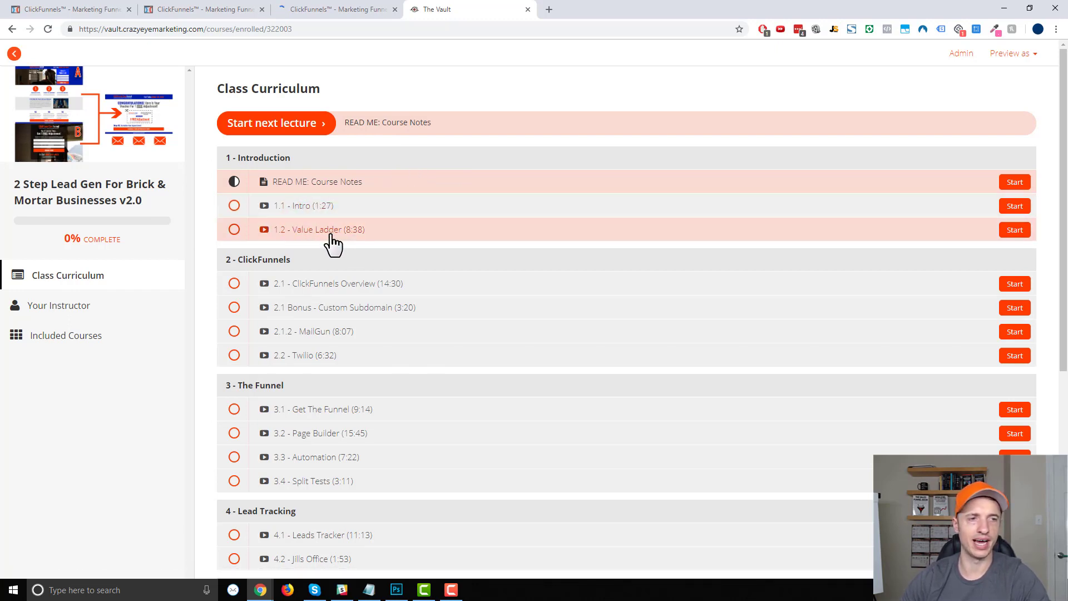
{"action": "scroll", "coordinate": [332, 242], "scroll_direction": "down", "scroll_amount": 1}
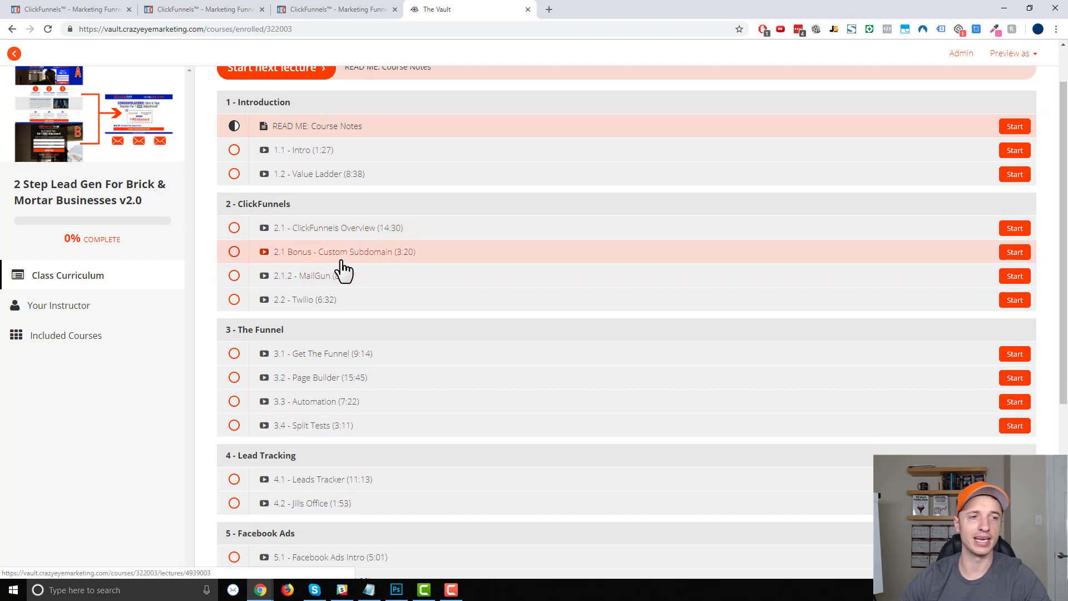
{"action": "scroll", "coordinate": [334, 267], "scroll_direction": "down", "scroll_amount": 2}
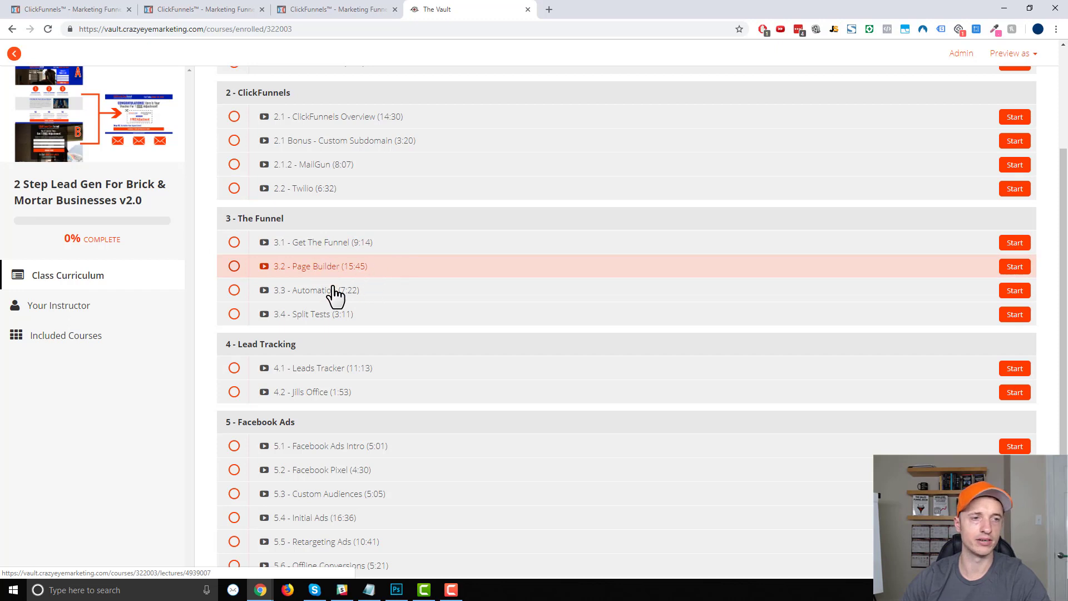
{"action": "scroll", "coordinate": [334, 321], "scroll_direction": "down", "scroll_amount": 1}
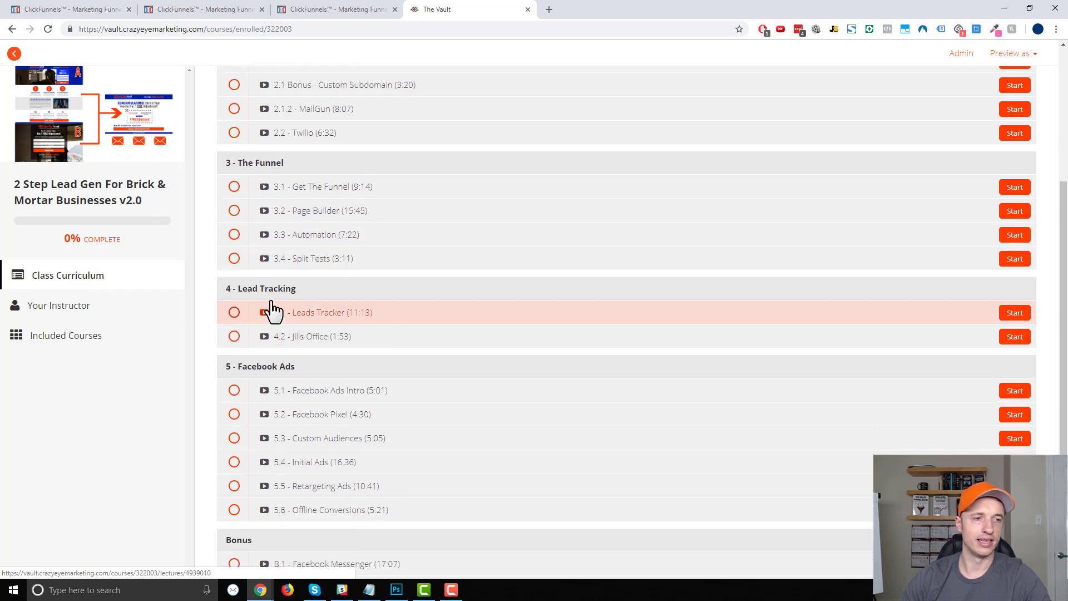
{"action": "scroll", "coordinate": [351, 267], "scroll_direction": "down", "scroll_amount": 1}
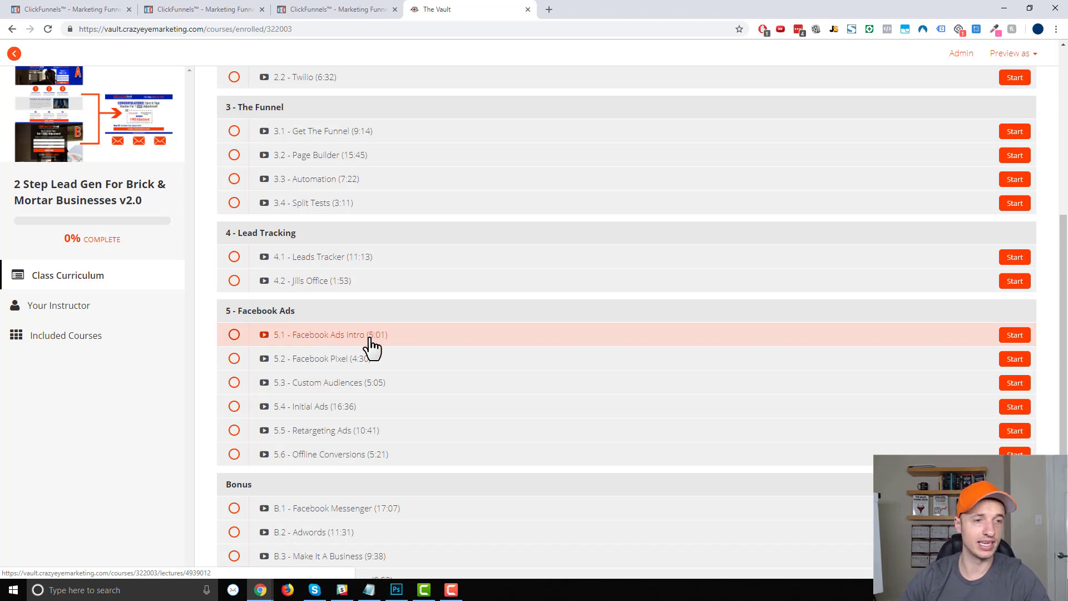
{"action": "scroll", "coordinate": [372, 345], "scroll_direction": "down", "scroll_amount": 1}
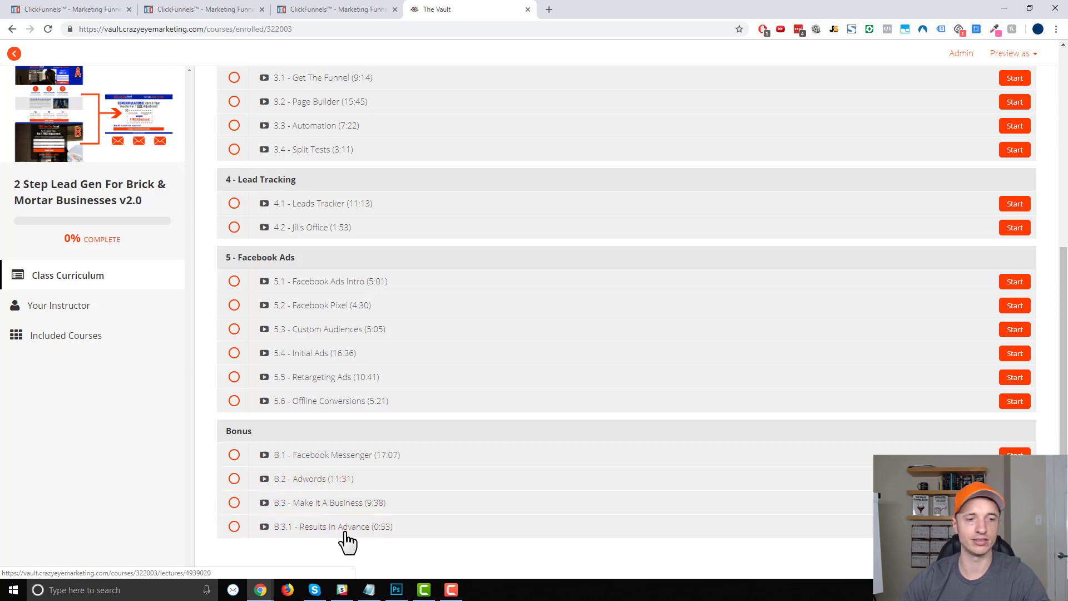
{"action": "scroll", "coordinate": [393, 530], "scroll_direction": "up", "scroll_amount": 5}
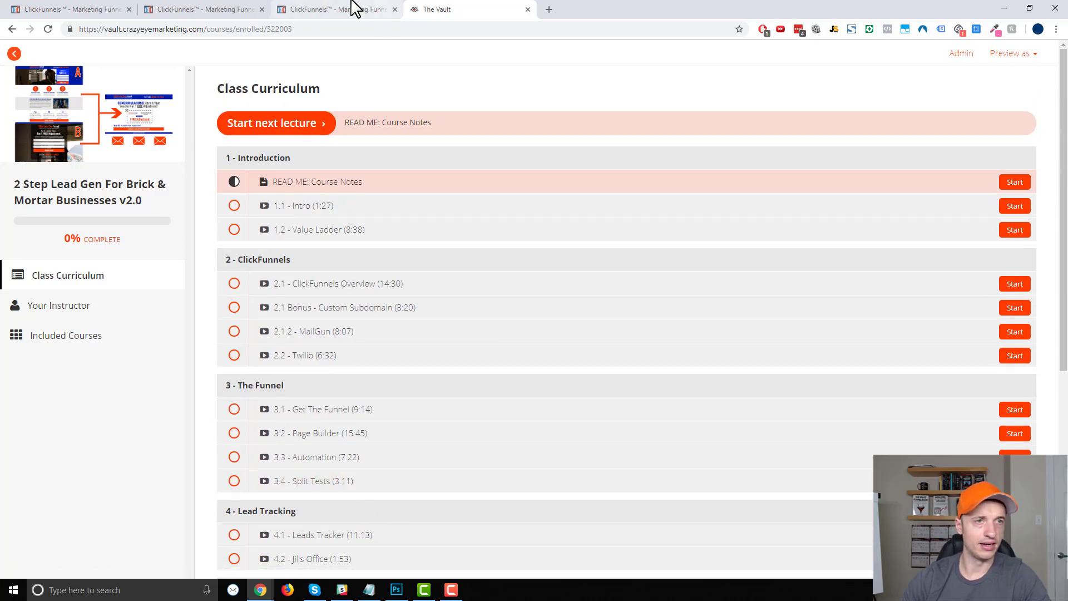
{"action": "left_click", "coordinate": [349, 17]}
Step: Show the Opt-in/Squeeze step's Automation tab with its three follow-up emails
{"action": "left_click", "coordinate": [765, 135]}
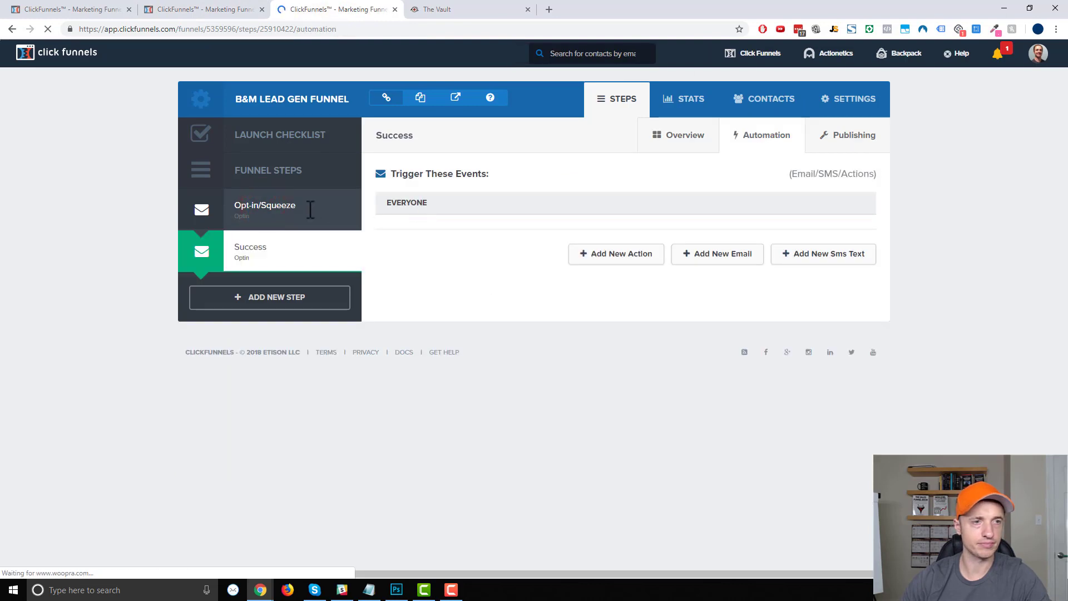
{"action": "left_click", "coordinate": [257, 209]}
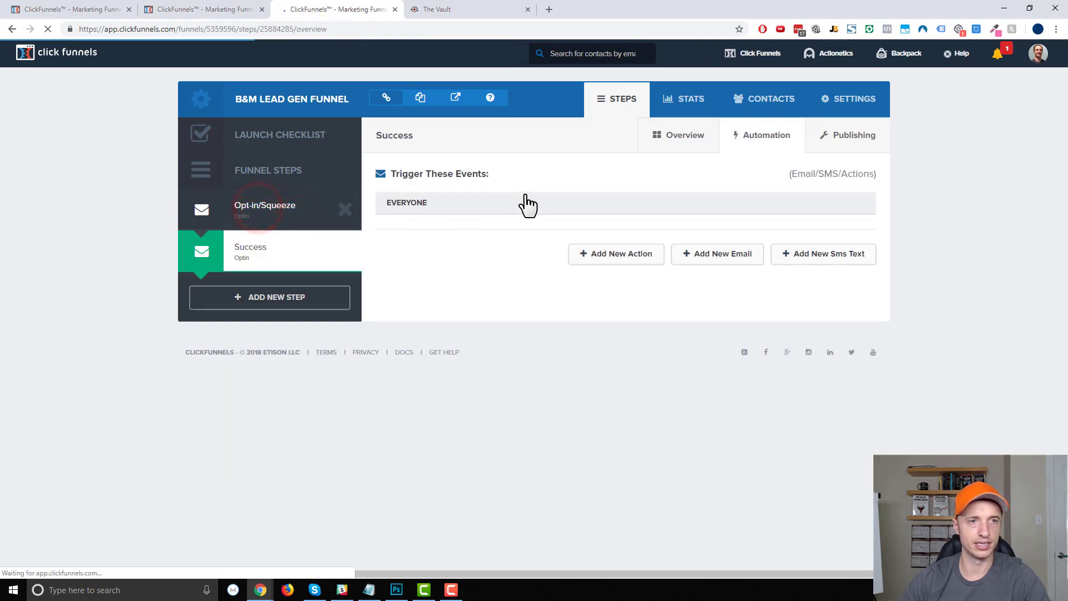
{"action": "left_click", "coordinate": [765, 141]}
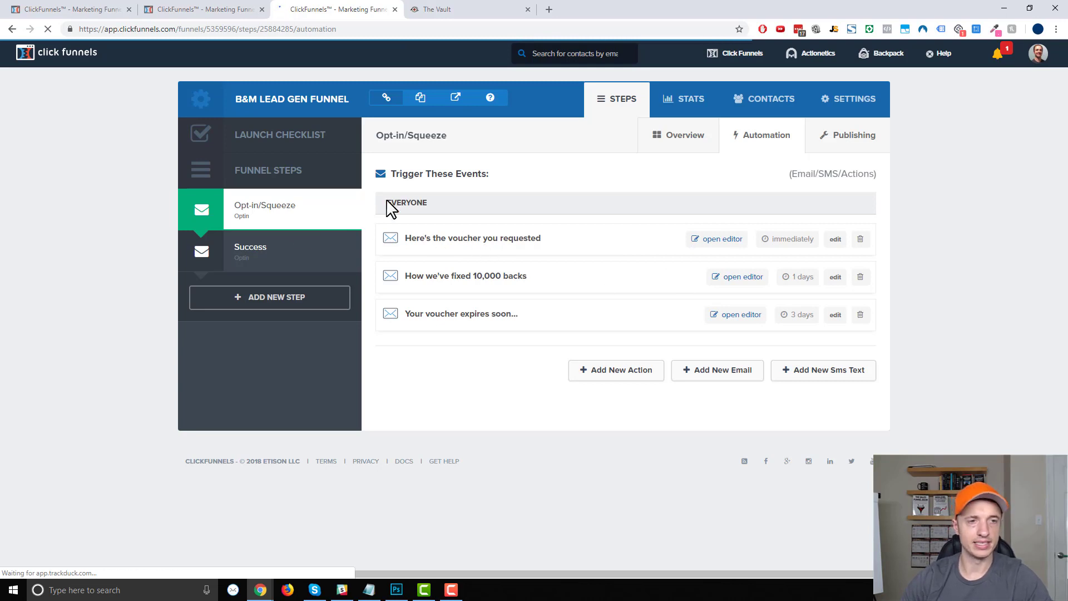
{"action": "left_click", "coordinate": [723, 241]}
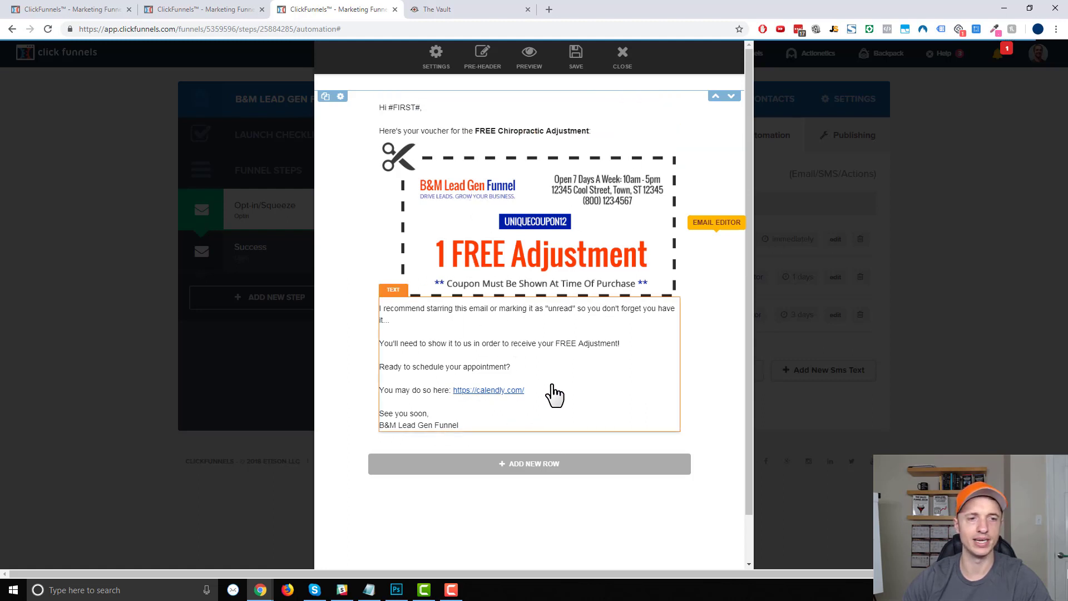
{"action": "left_click", "coordinate": [622, 59]}
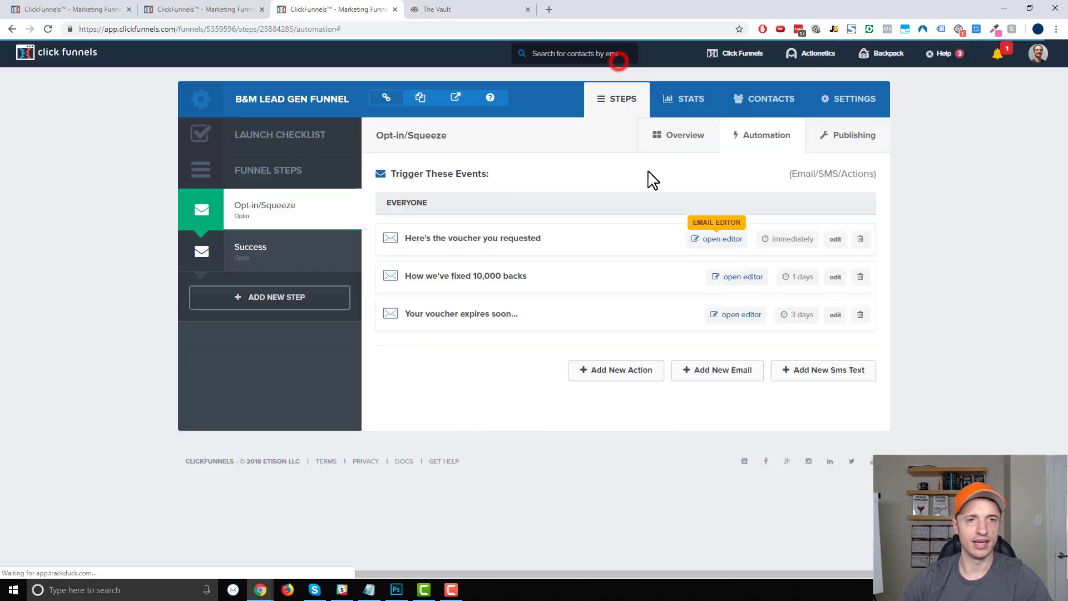
{"action": "left_click", "coordinate": [746, 278]}
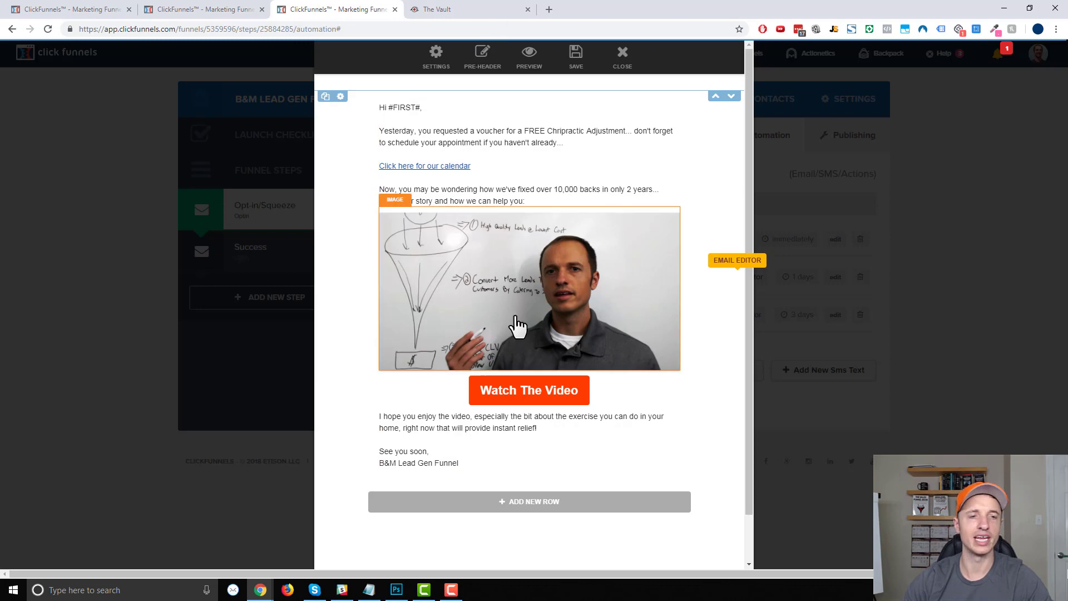
{"action": "left_click", "coordinate": [626, 60]}
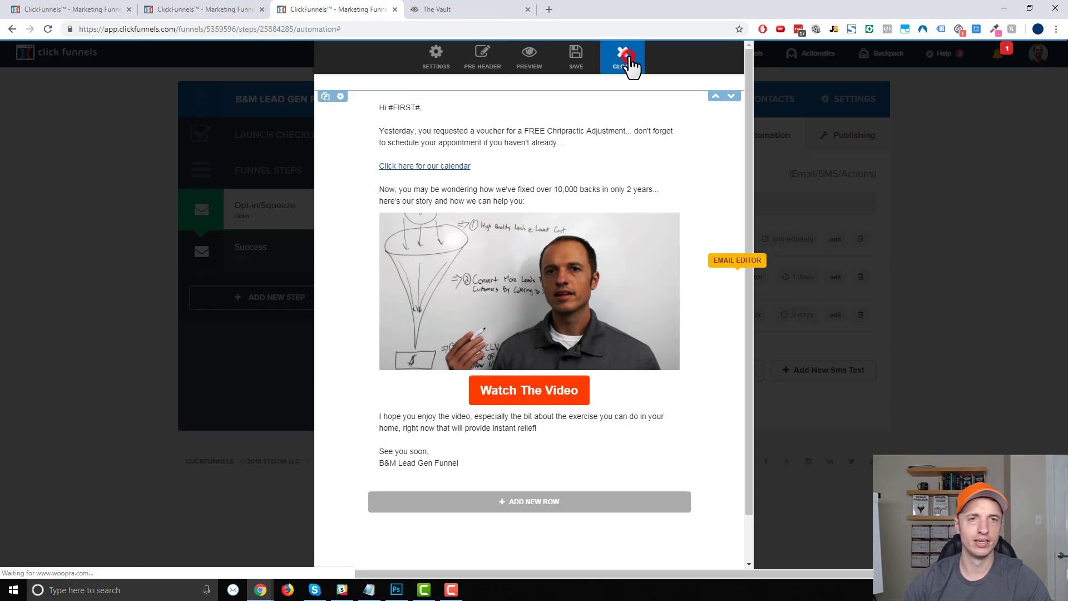
{"action": "left_click", "coordinate": [734, 315]}
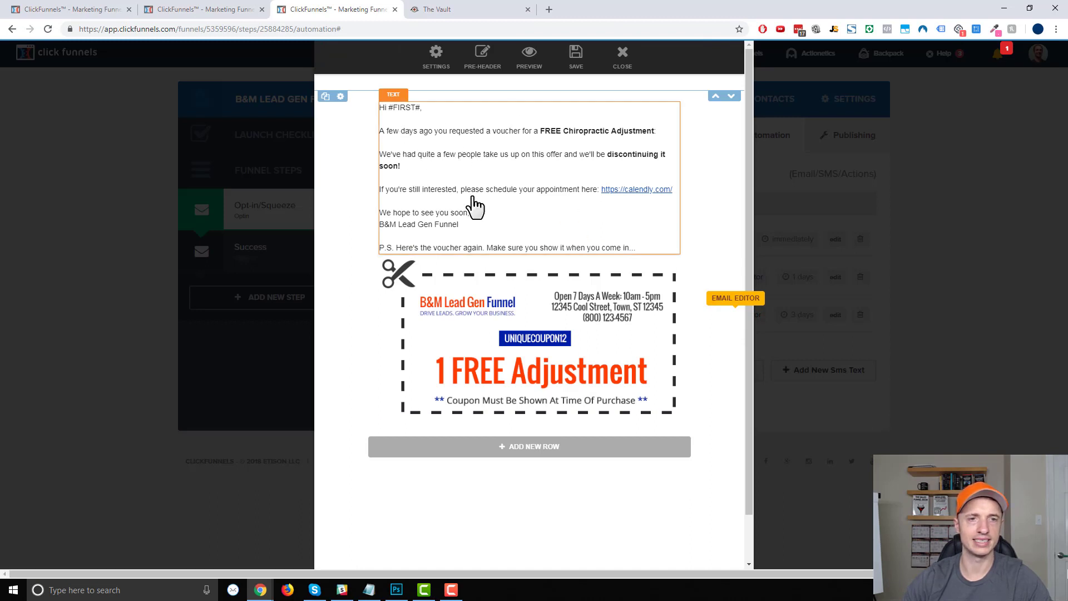
{"action": "left_click", "coordinate": [622, 59]}
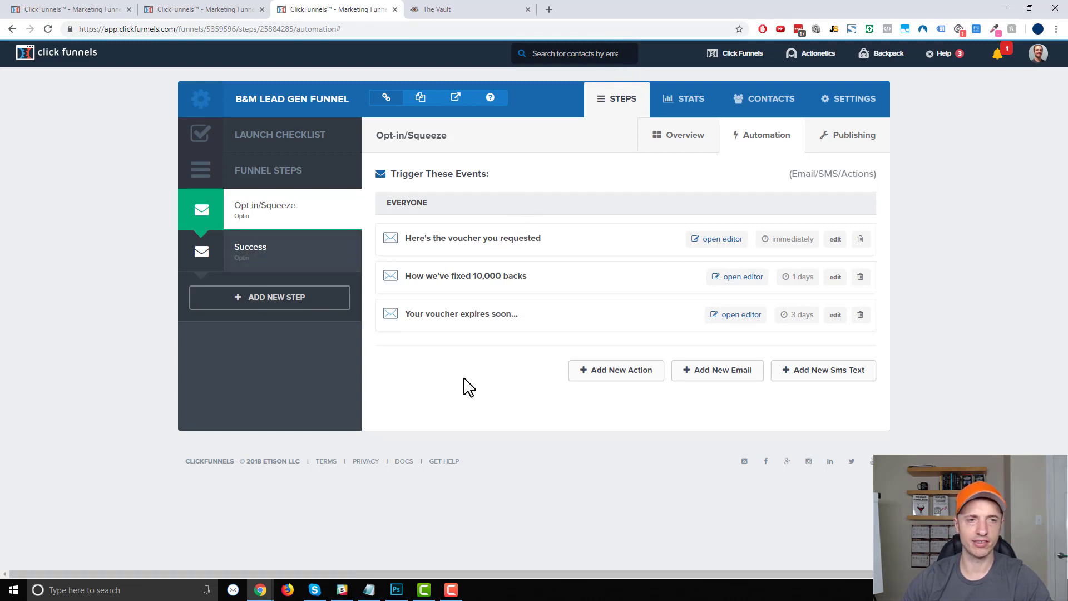
Step: Go from The Vault tab to the ClickFunnels Opt-in/Squeeze overview tab
{"action": "left_click", "coordinate": [451, 10]}
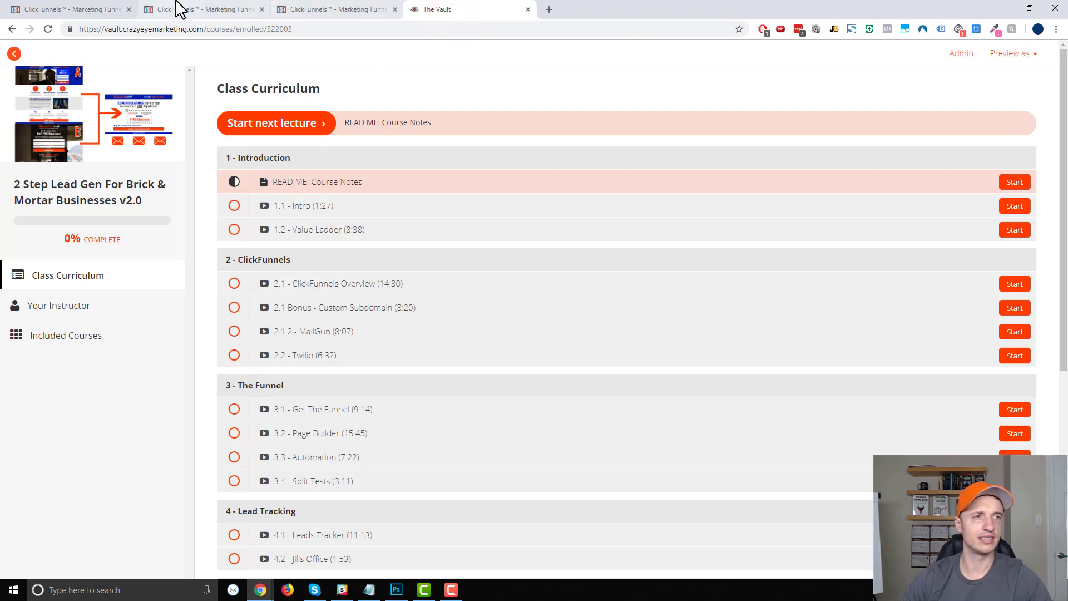
{"action": "left_click", "coordinate": [192, 10]}
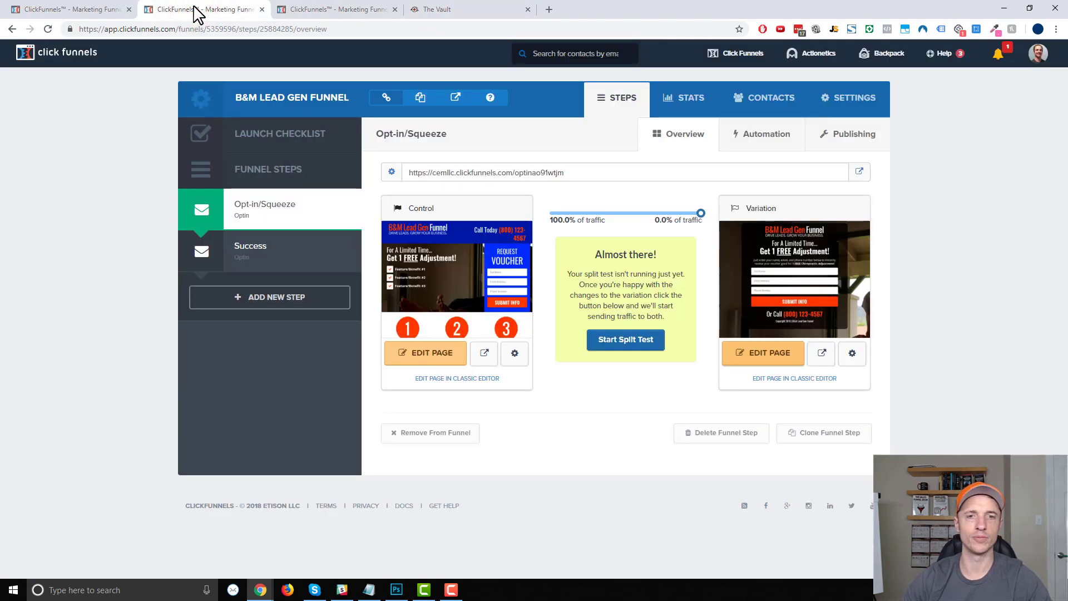